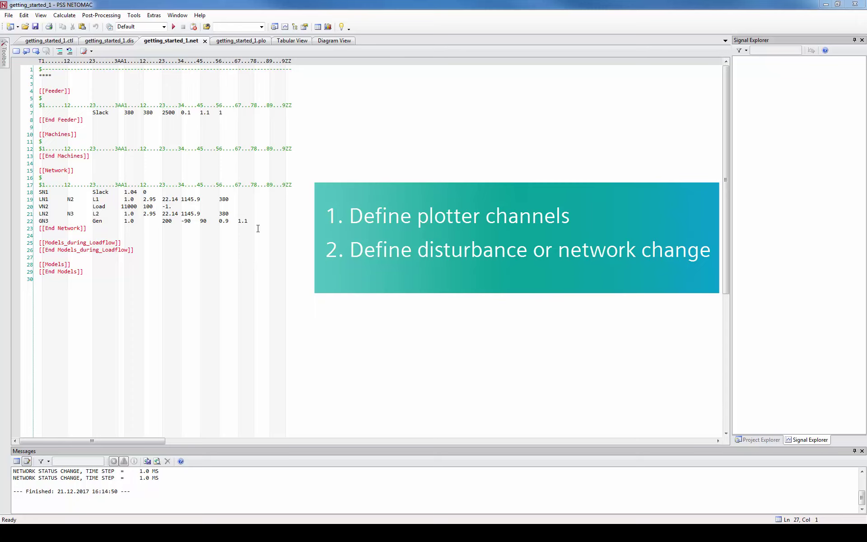
# Define a plot signal for the instantaneous voltage at node N1 and generate its description automatically
pyautogui.click(258, 229)
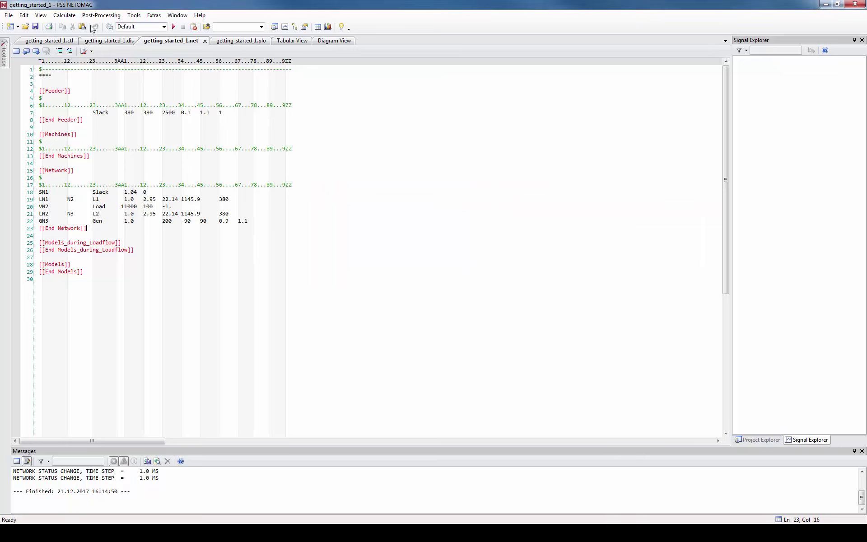
pyautogui.click(64, 16)
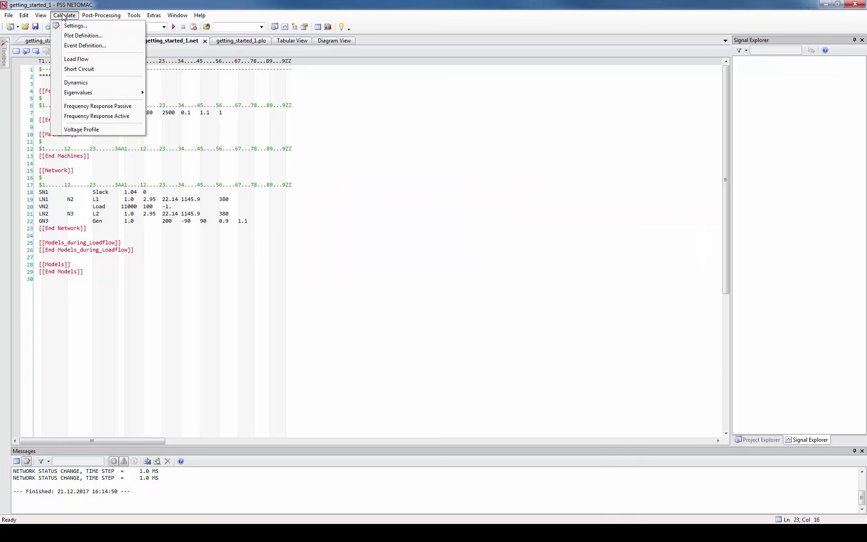
pyautogui.click(73, 36)
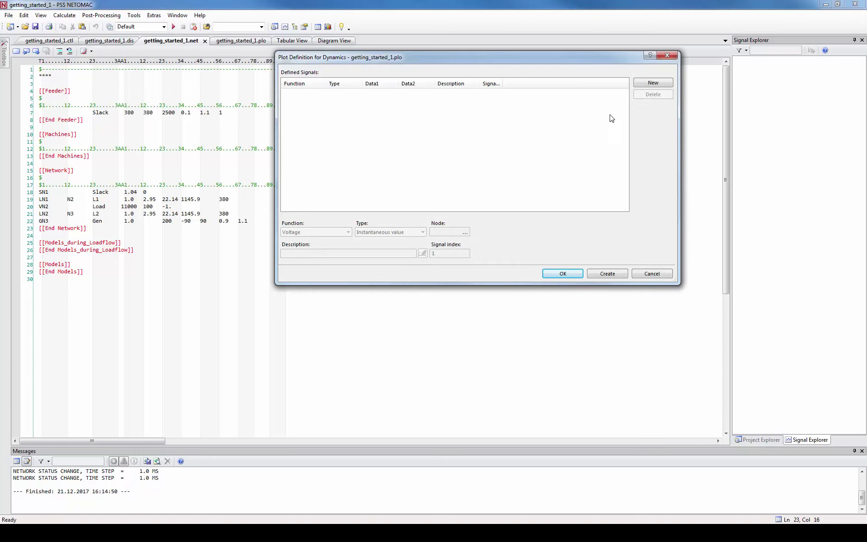
pyautogui.click(649, 86)
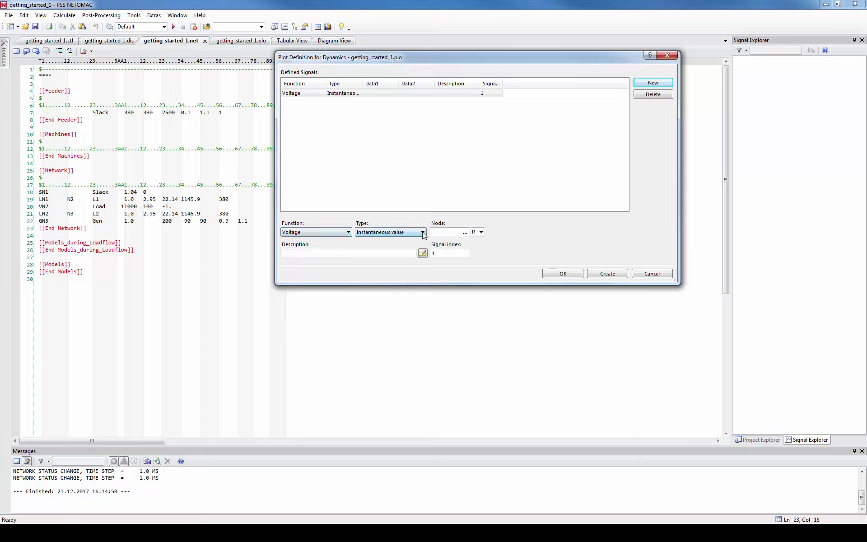
pyautogui.click(449, 232)
pyautogui.write('N1')
pyautogui.click(371, 253)
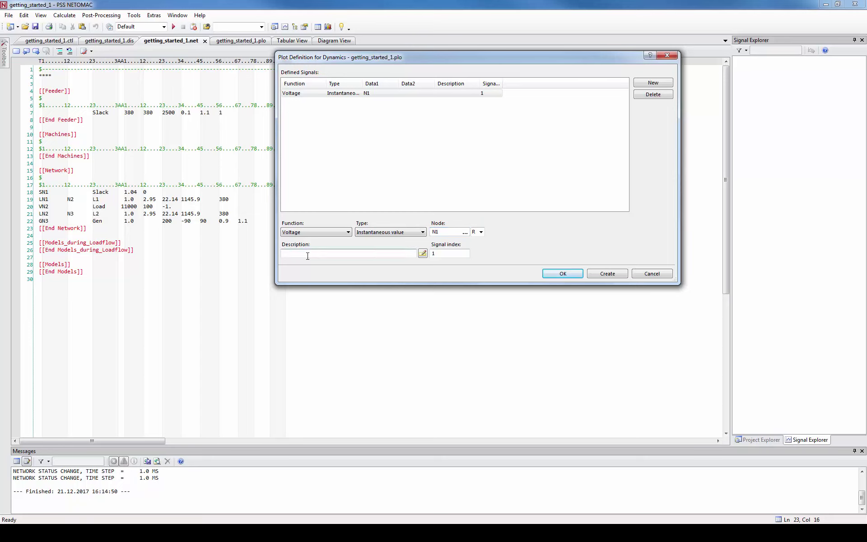
pyautogui.click(423, 253)
# Add instantaneous voltage signals for nodes N2 and N3 with generated descriptions and accept the plot definition
pyautogui.click(653, 82)
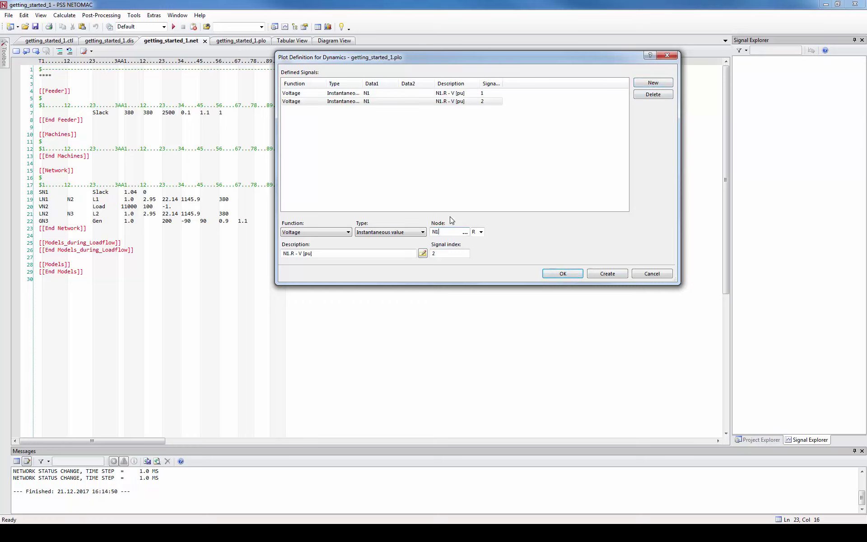
pyautogui.click(422, 253)
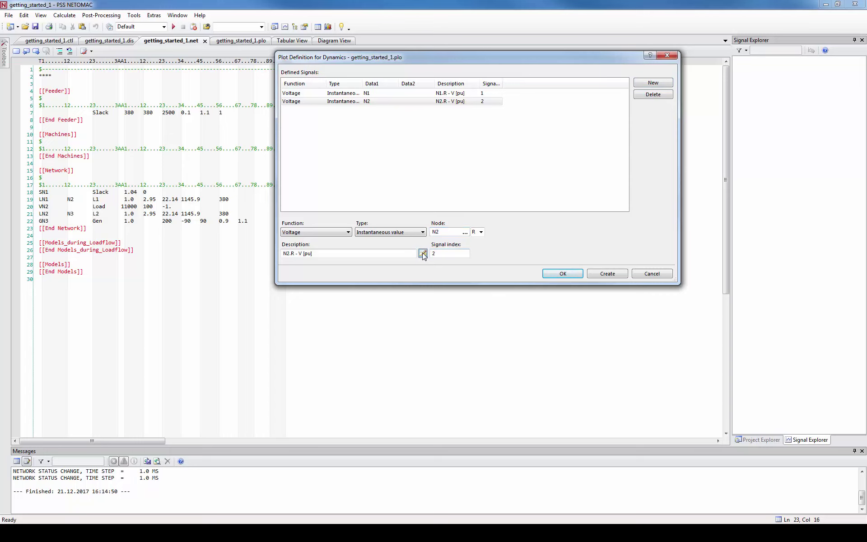
pyautogui.click(650, 84)
pyautogui.click(447, 230)
pyautogui.write('N3')
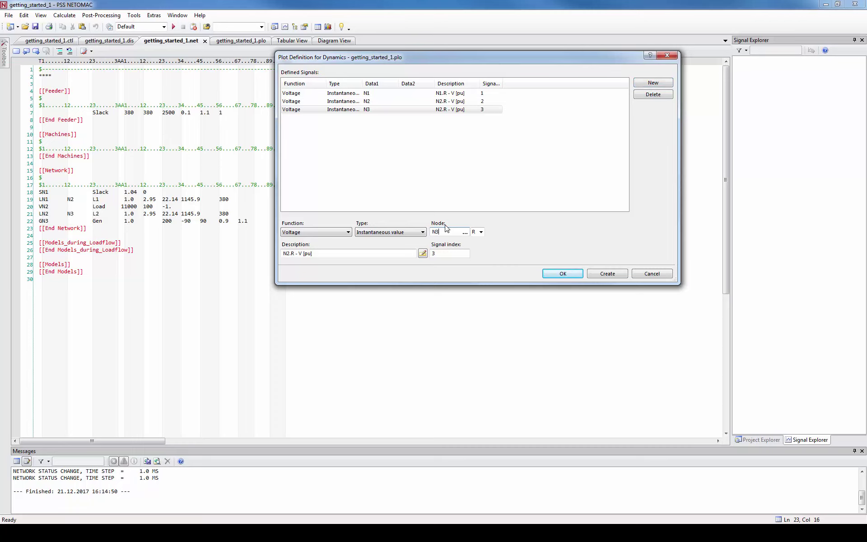
pyautogui.click(422, 253)
pyautogui.click(558, 275)
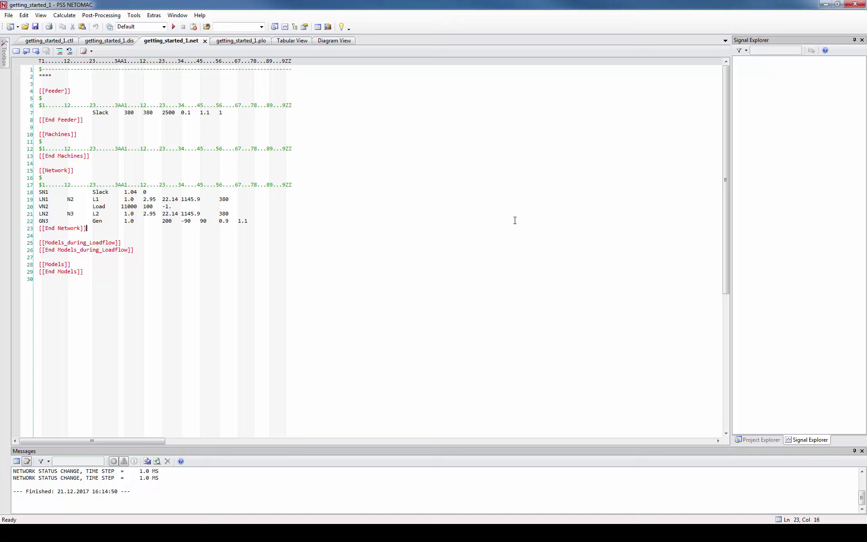
# Add a 3phase Short-Circuit event from the Stability group to the event definition
pyautogui.click(66, 17)
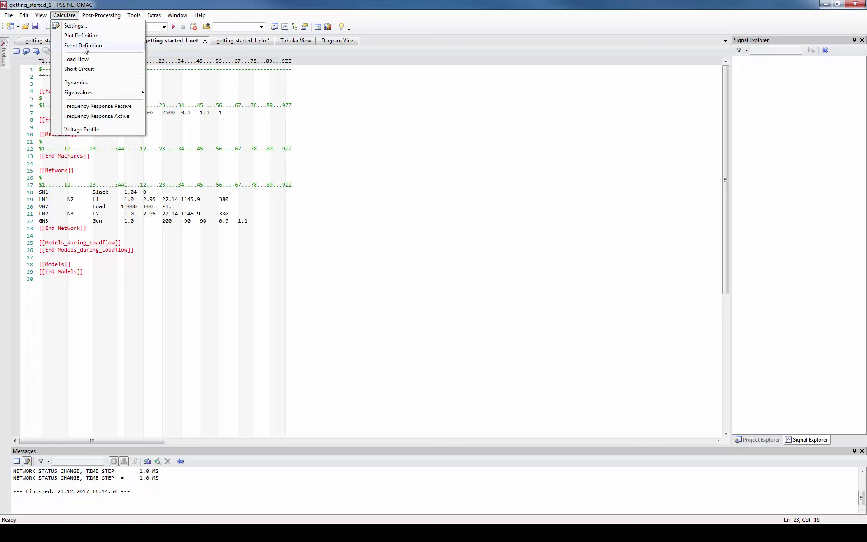
pyautogui.click(83, 46)
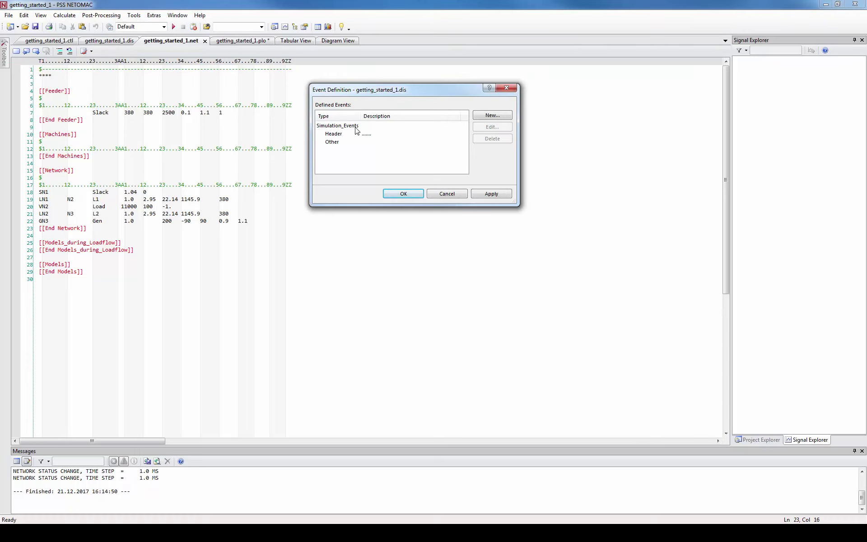
pyautogui.click(498, 116)
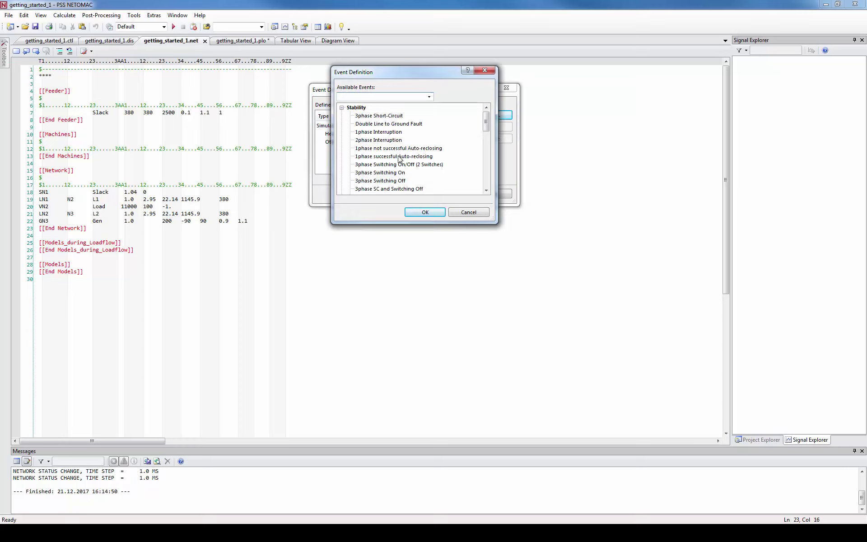
pyautogui.click(488, 123)
pyautogui.moveTo(487, 121); pyautogui.dragTo(490, 153)
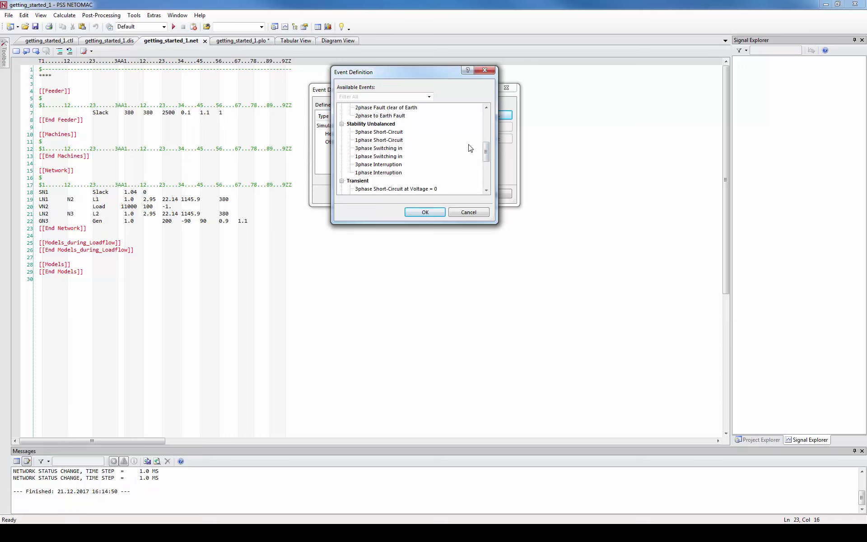
pyautogui.moveTo(487, 152); pyautogui.dragTo(487, 118)
pyautogui.click(399, 116)
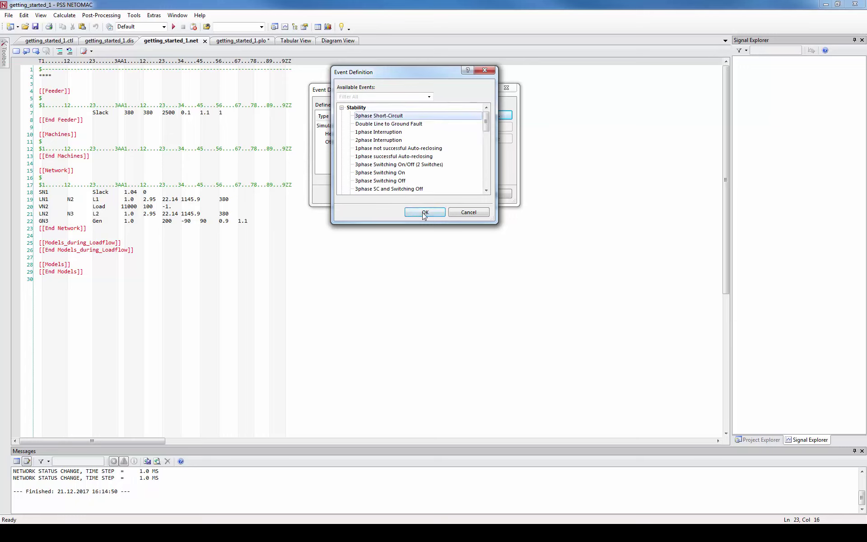
pyautogui.click(425, 214)
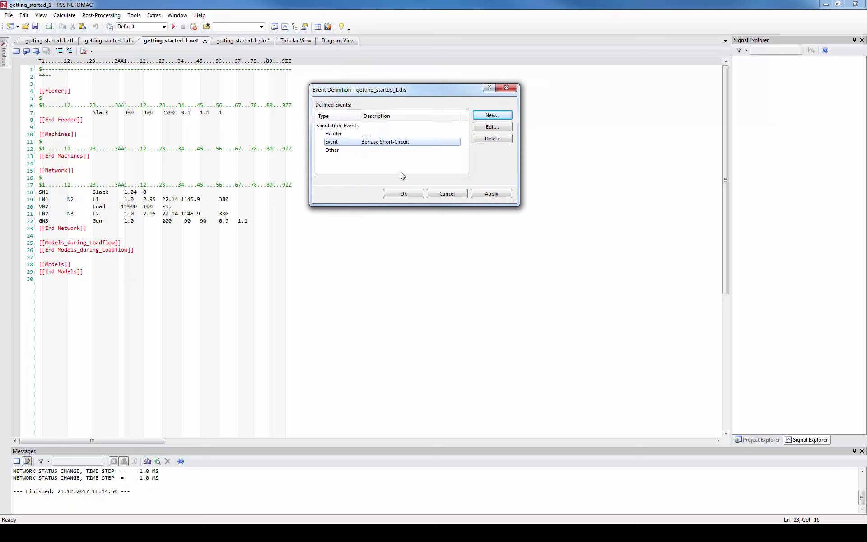
# Assign the 3phase Short-Circuit event to node 'N3' and accept the event definition
pyautogui.doubleClick(365, 142)
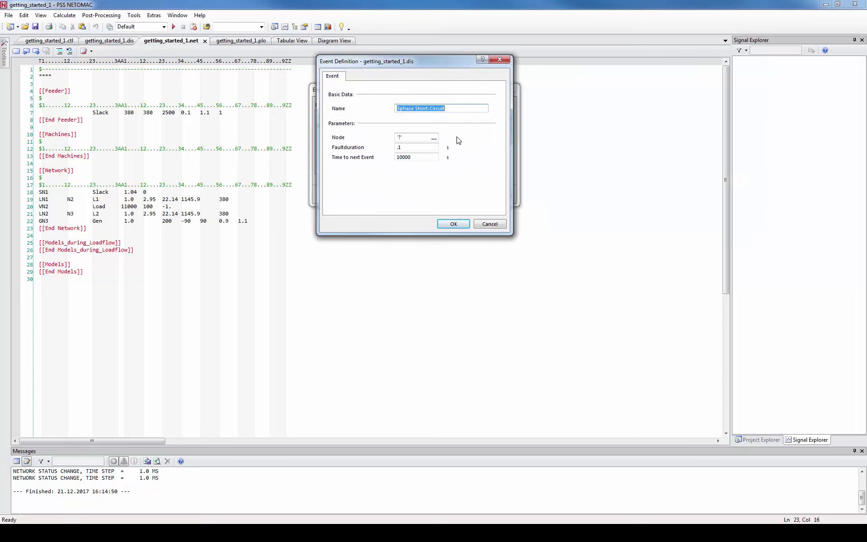
pyautogui.click(399, 138)
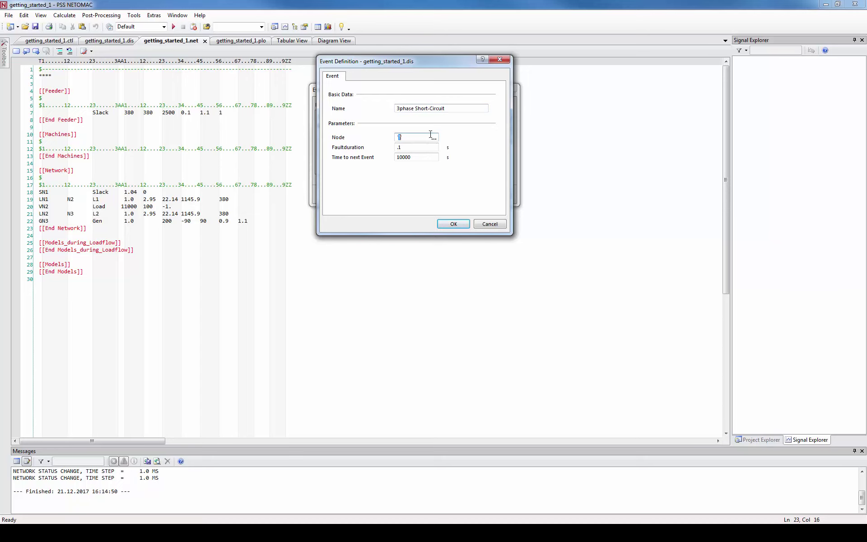
pyautogui.write("'N3")
pyautogui.write("'")
pyautogui.press('Tab')
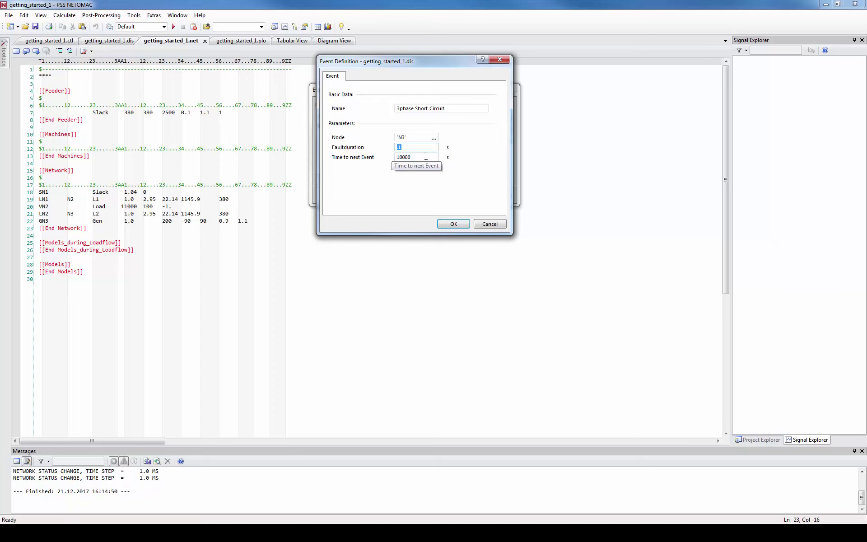
pyautogui.press('Tab')
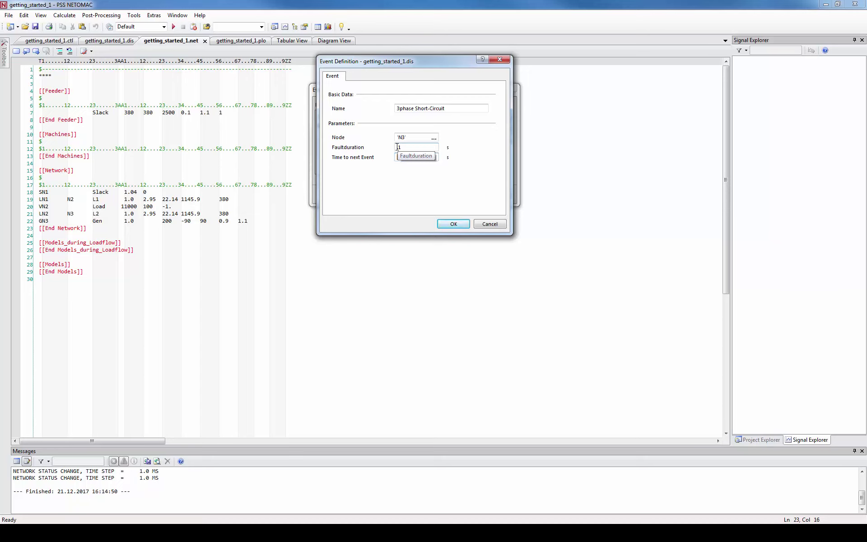
pyautogui.press('Tab')
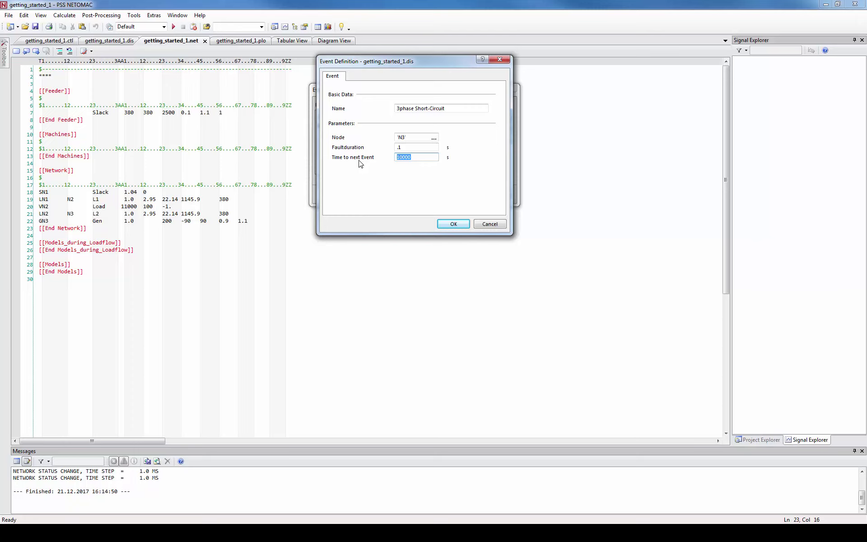
pyautogui.click(452, 225)
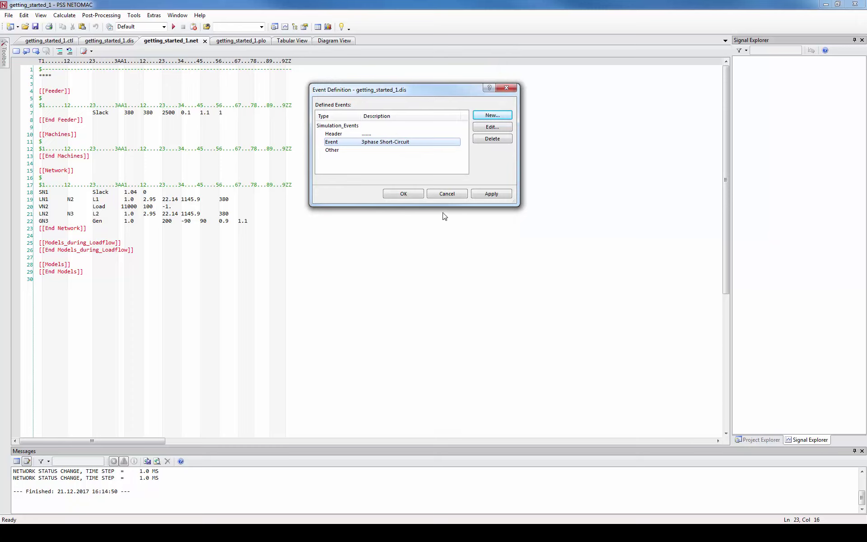
pyautogui.click(408, 193)
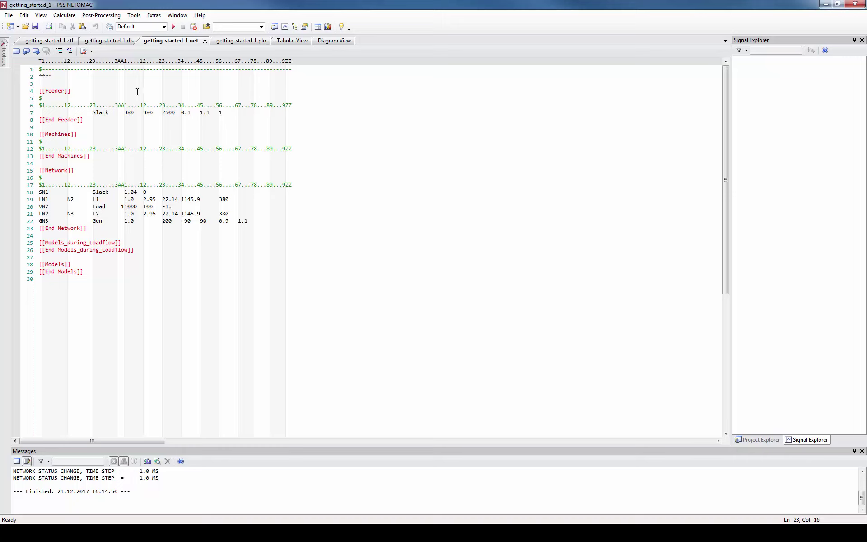
# In the dynamics calculation settings, set the time step unit to ms and both the integration and plotter output time steps to 10
pyautogui.click(64, 15)
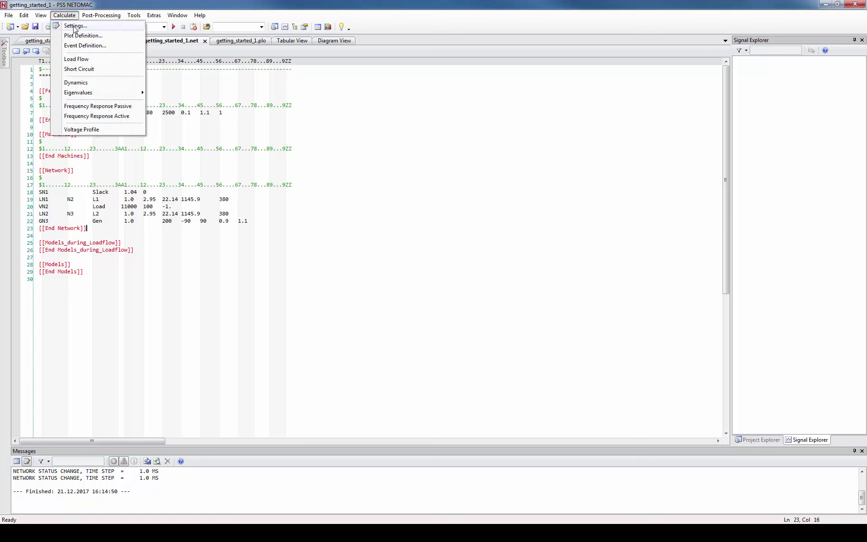
pyautogui.click(77, 26)
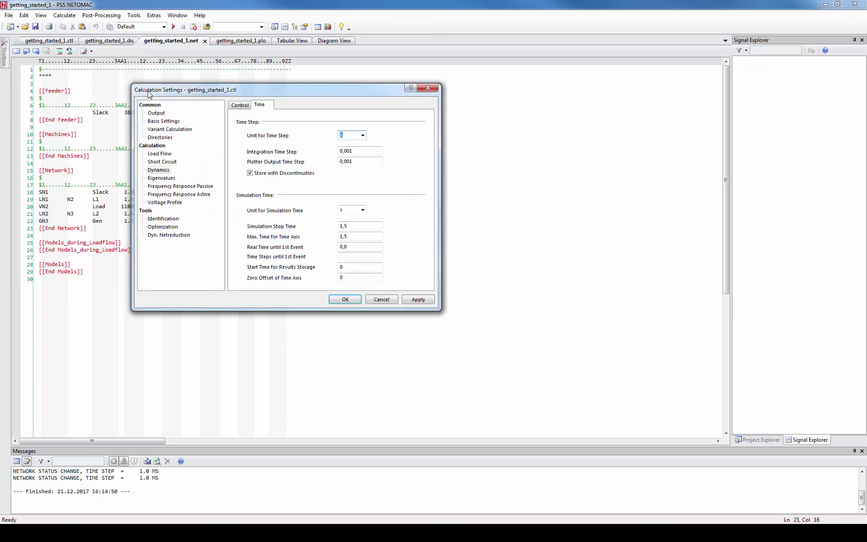
pyautogui.click(159, 172)
pyautogui.click(363, 136)
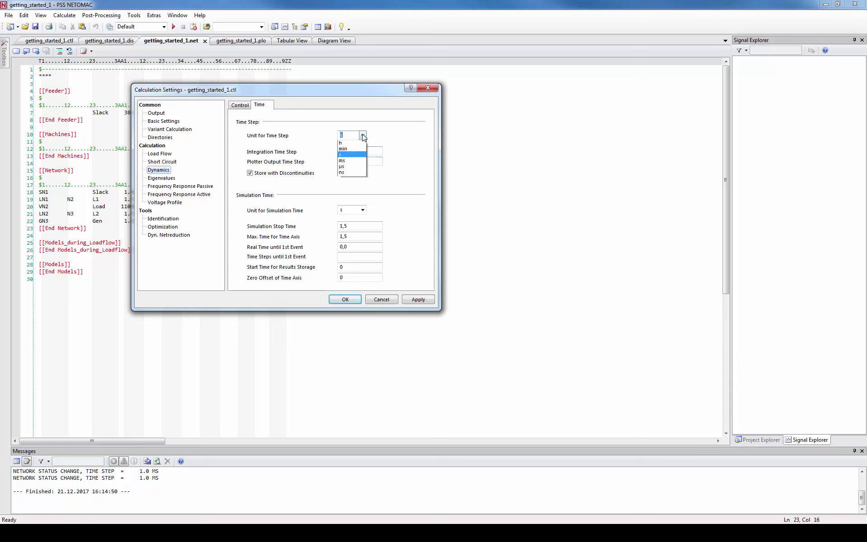
pyautogui.click(347, 160)
pyautogui.press('Tab')
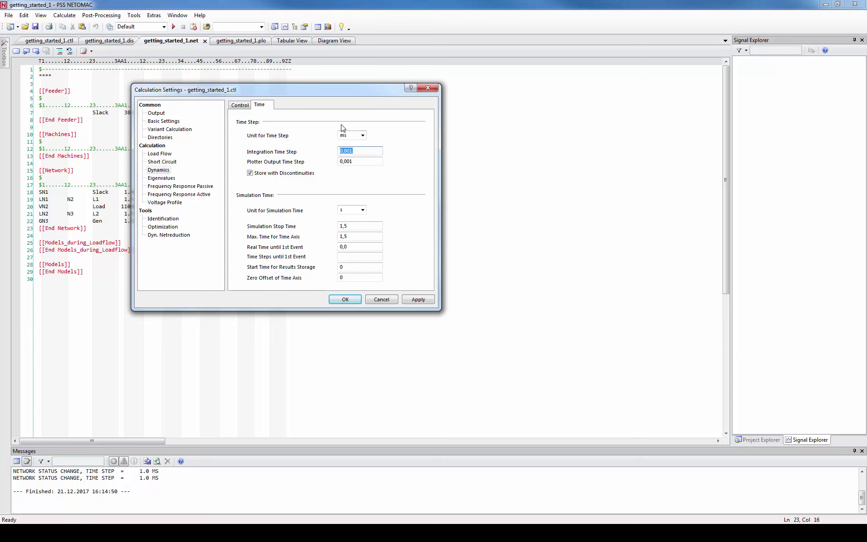
pyautogui.write('10')
pyautogui.press('Tab')
pyautogui.write('10')
# Set the real time until the first event to 0,1 s in the simulation time settings
pyautogui.click(362, 210)
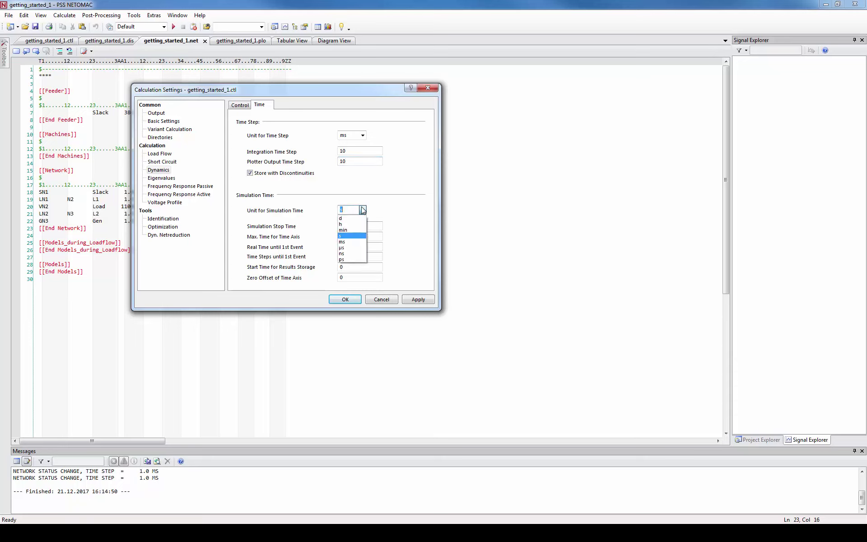
pyautogui.click(362, 210)
pyautogui.click(354, 226)
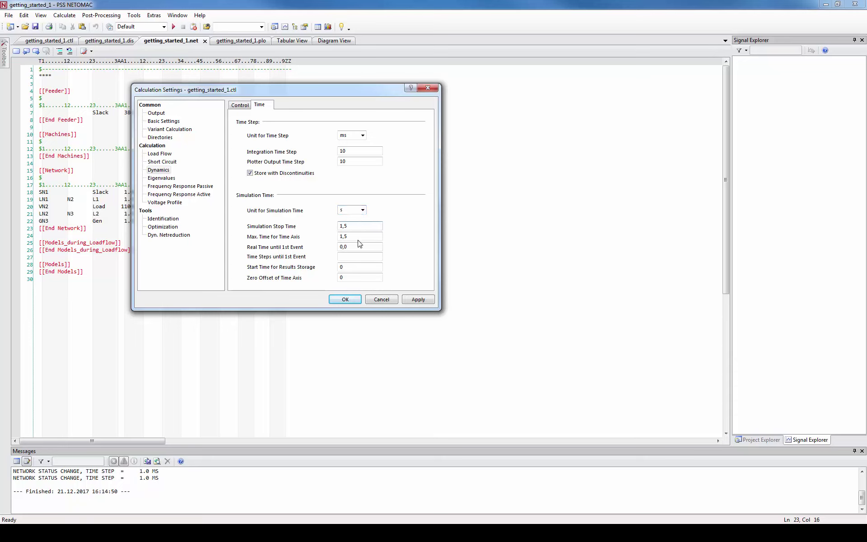
pyautogui.doubleClick(342, 235)
pyautogui.press('Tab')
pyautogui.write('0,1')
pyautogui.press('Tab')
# Check the program section options for the dynamics calculation and accept the calculation settings with Stability selected
pyautogui.click(238, 105)
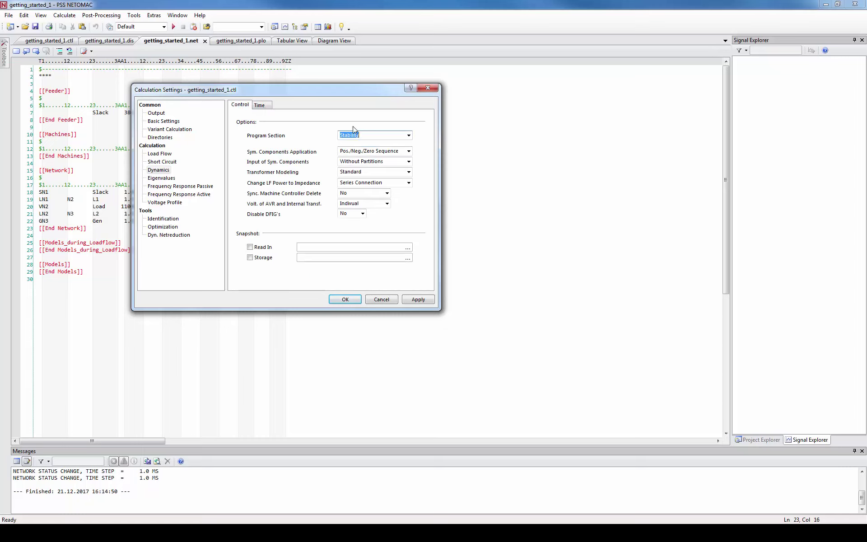
pyautogui.click(409, 135)
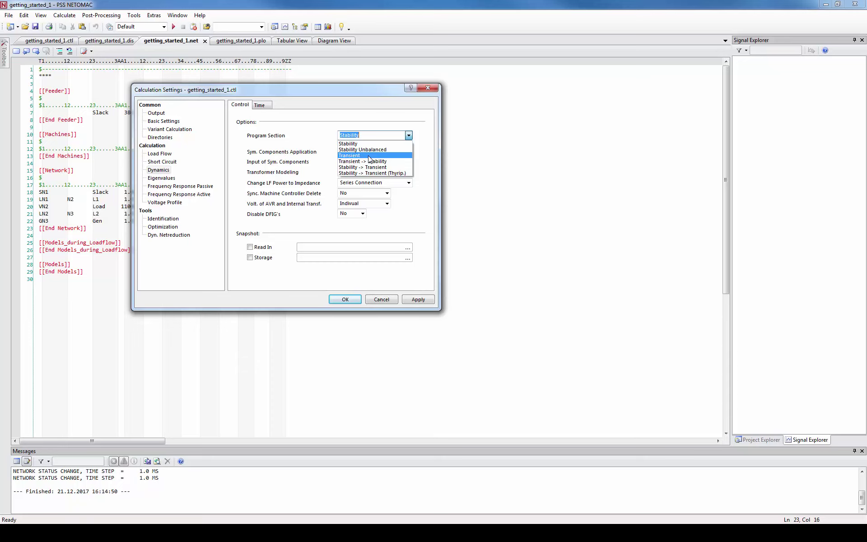
pyautogui.click(409, 135)
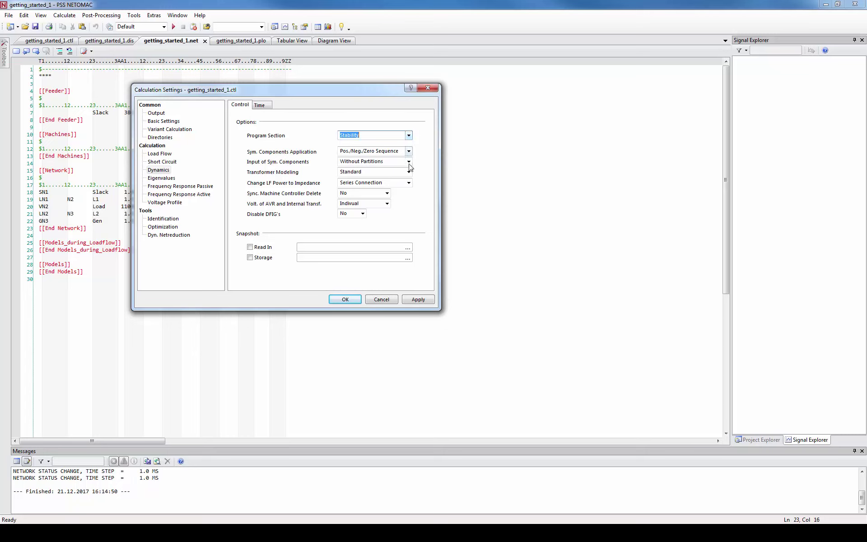
pyautogui.click(345, 300)
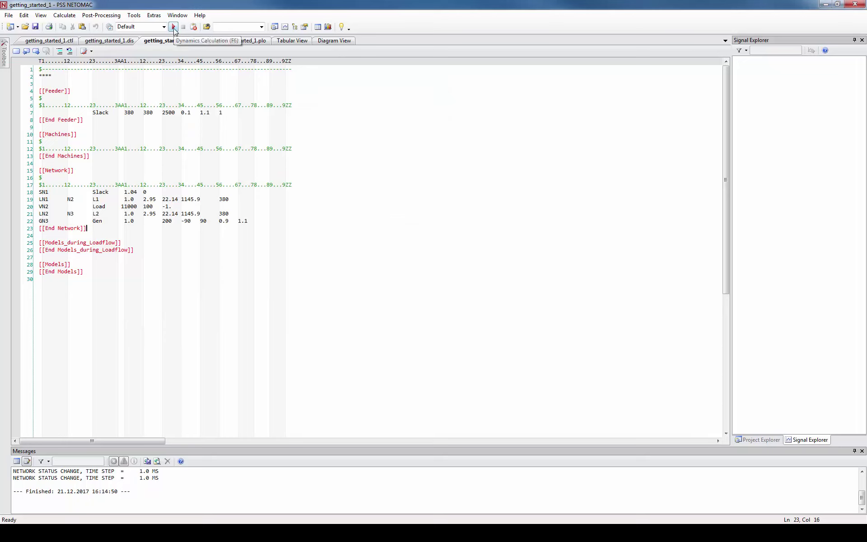
# Run the dynamics calculation and switch to the diagram view
pyautogui.click(67, 15)
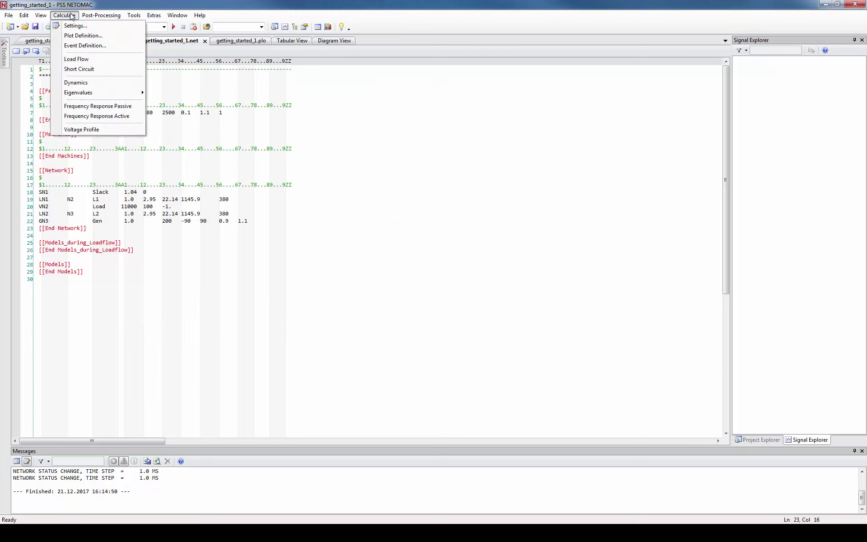
pyautogui.click(76, 83)
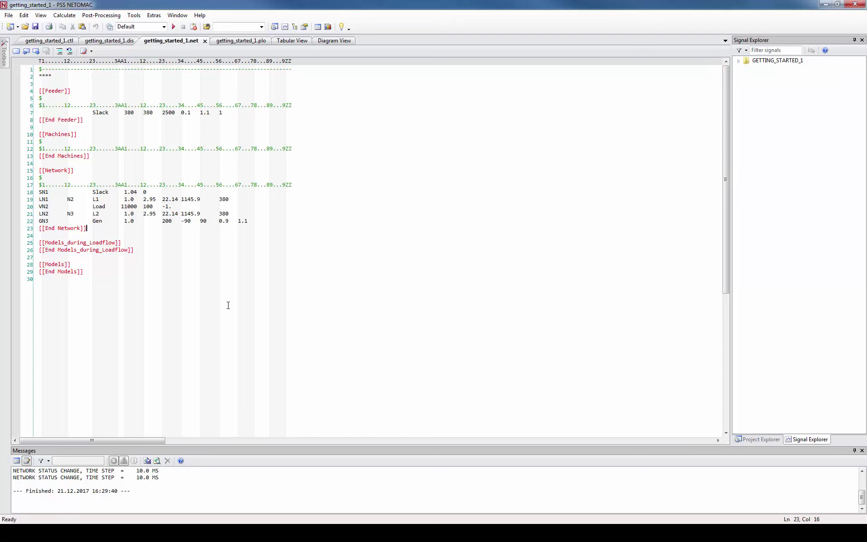
pyautogui.click(329, 40)
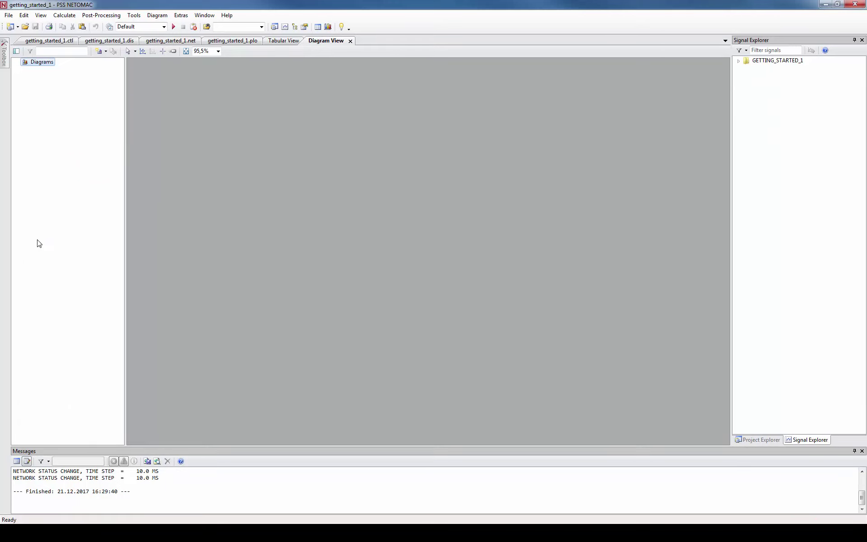
# Create an empty diagram page named new with the Landscape (1 Graphs) layout
pyautogui.click(98, 51)
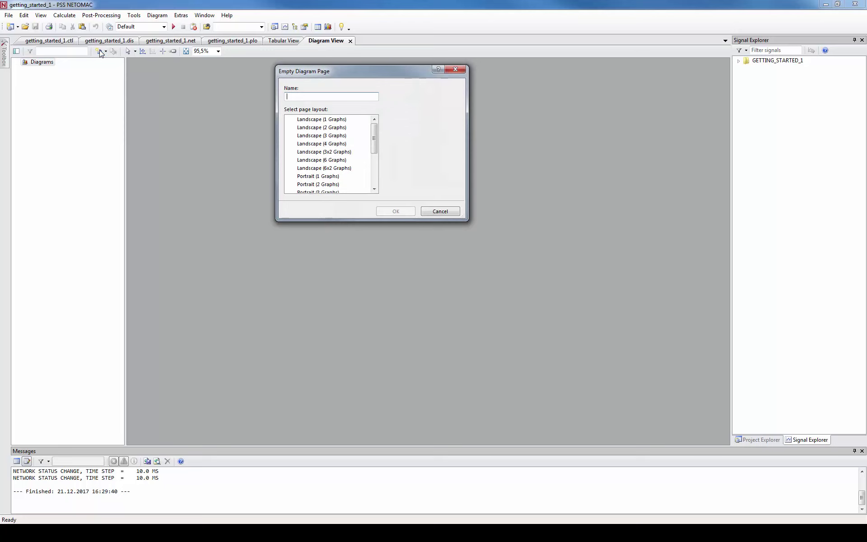
pyautogui.write('new')
pyautogui.click(315, 120)
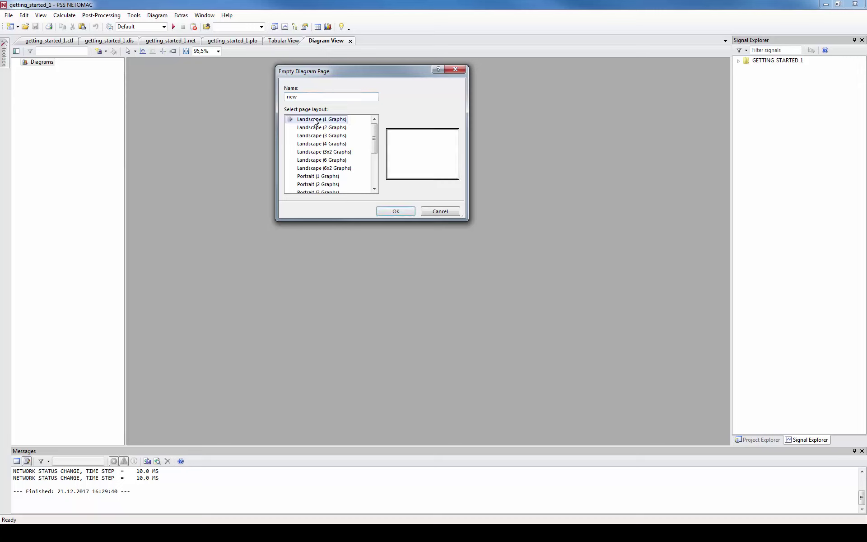
pyautogui.click(317, 129)
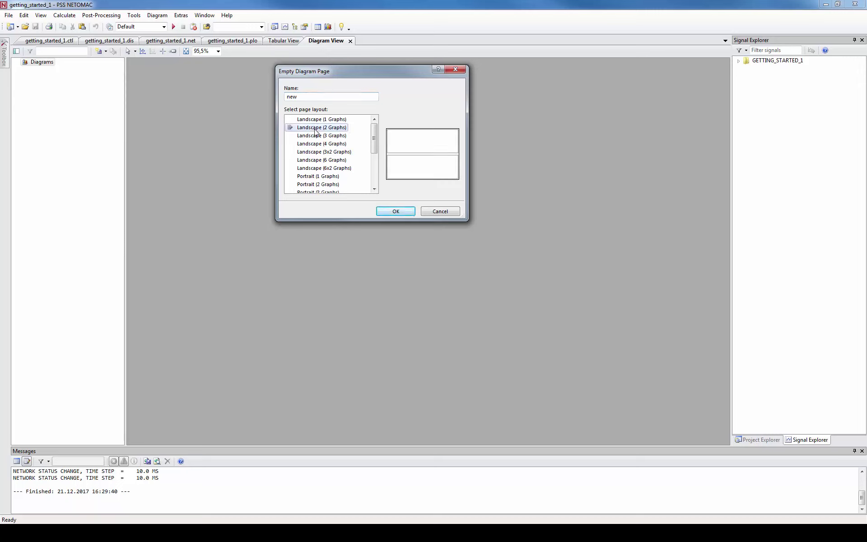
pyautogui.click(317, 137)
pyautogui.click(318, 144)
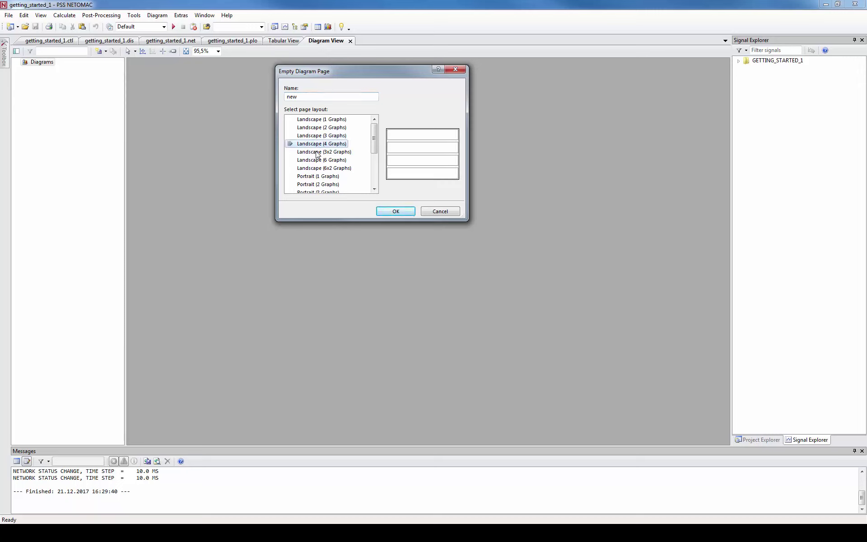
pyautogui.click(318, 153)
pyautogui.click(318, 161)
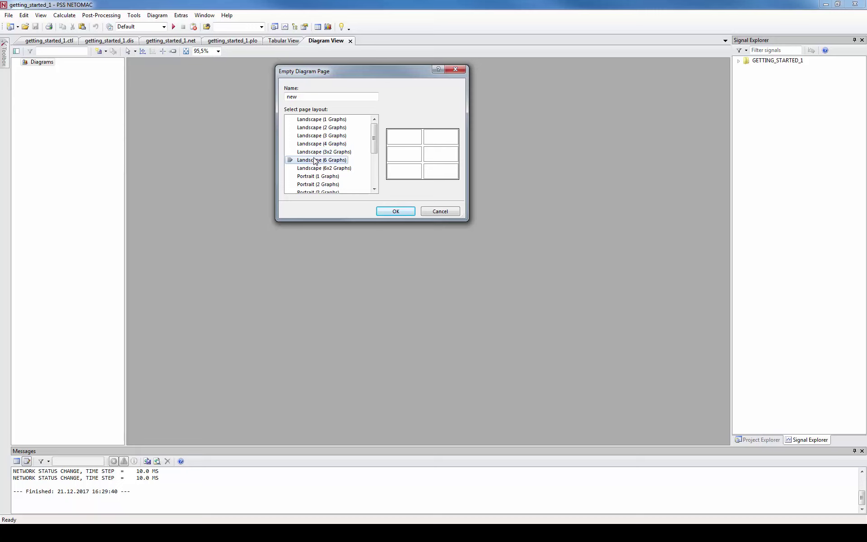
pyautogui.click(315, 168)
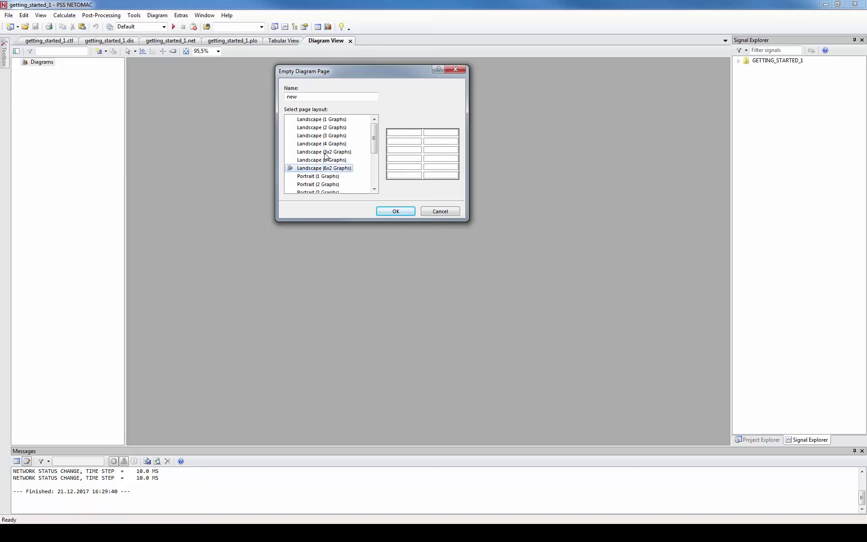
pyautogui.click(315, 120)
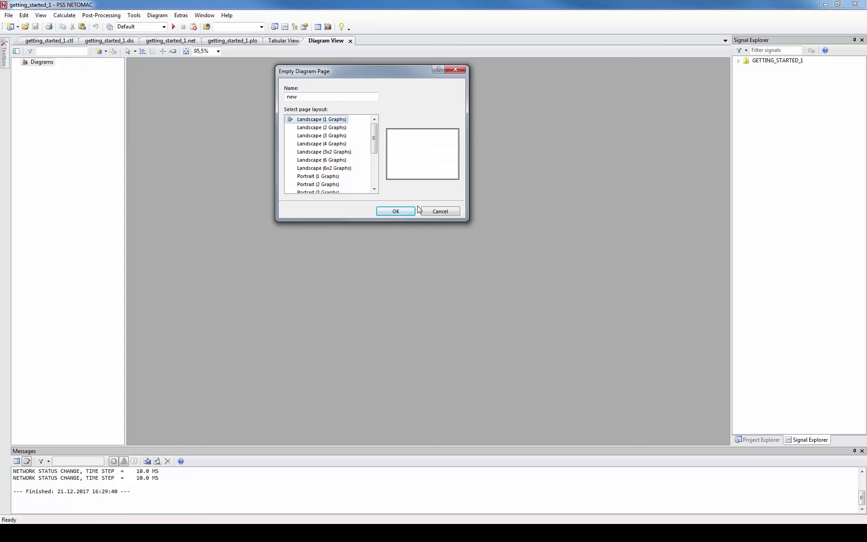
pyautogui.click(404, 211)
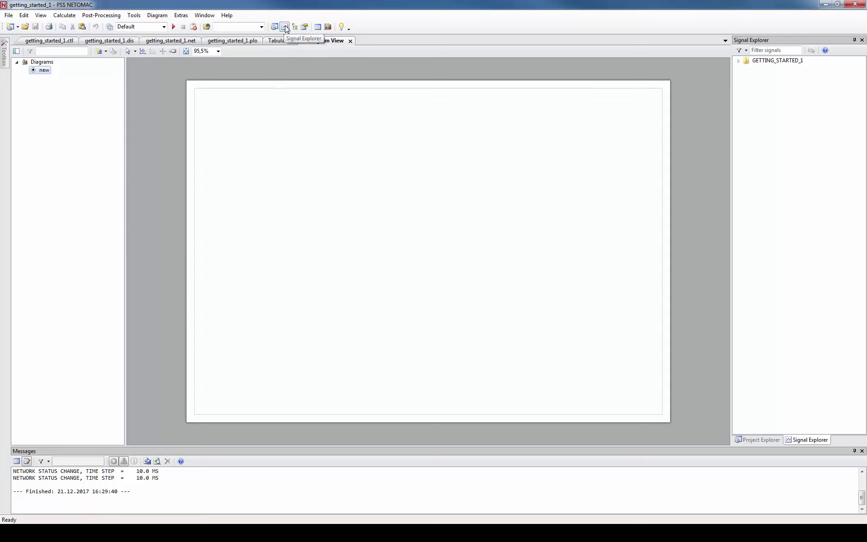
# Plot the voltage signals N1.R - V, N2.R - V and N3.R - V together on the new diagram page, accepting the default signal settings
pyautogui.click(739, 61)
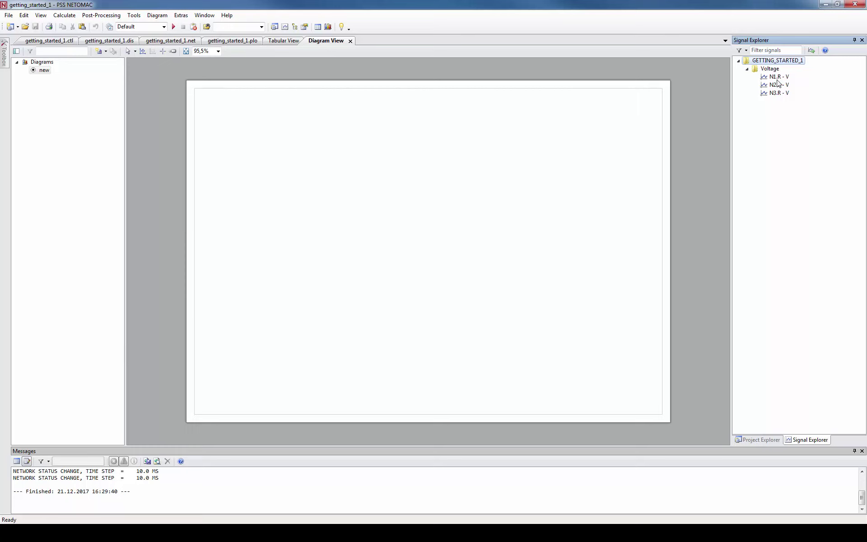
pyautogui.moveTo(777, 77); pyautogui.dragTo(504, 150)
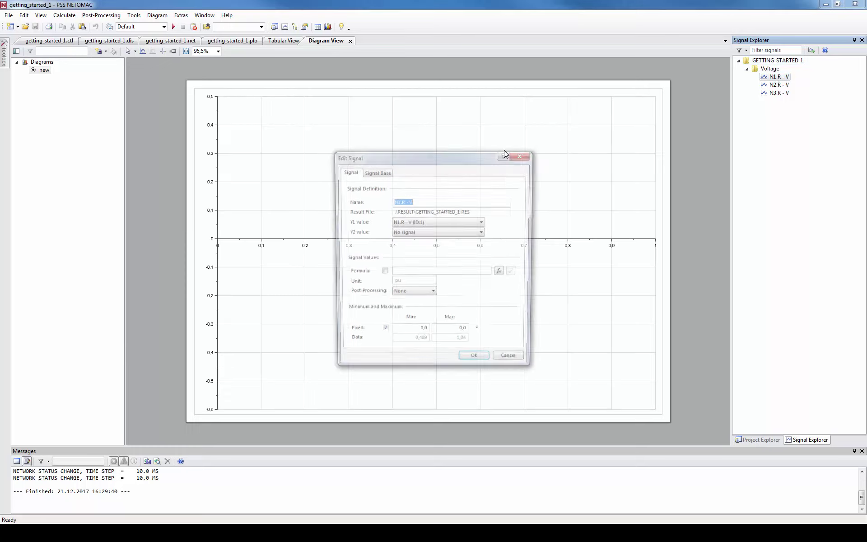
pyautogui.click(485, 359)
pyautogui.moveTo(784, 85); pyautogui.dragTo(556, 183)
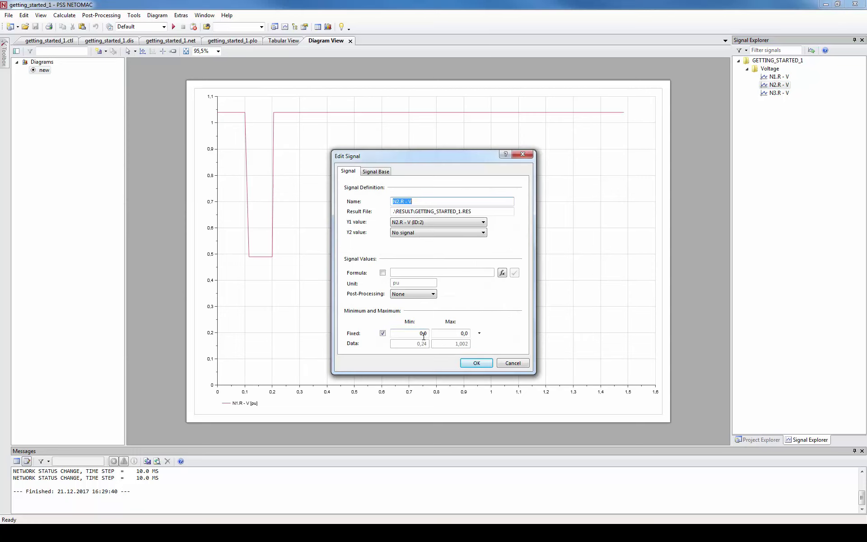
pyautogui.click(476, 363)
pyautogui.moveTo(779, 93); pyautogui.dragTo(497, 219)
pyautogui.click(474, 363)
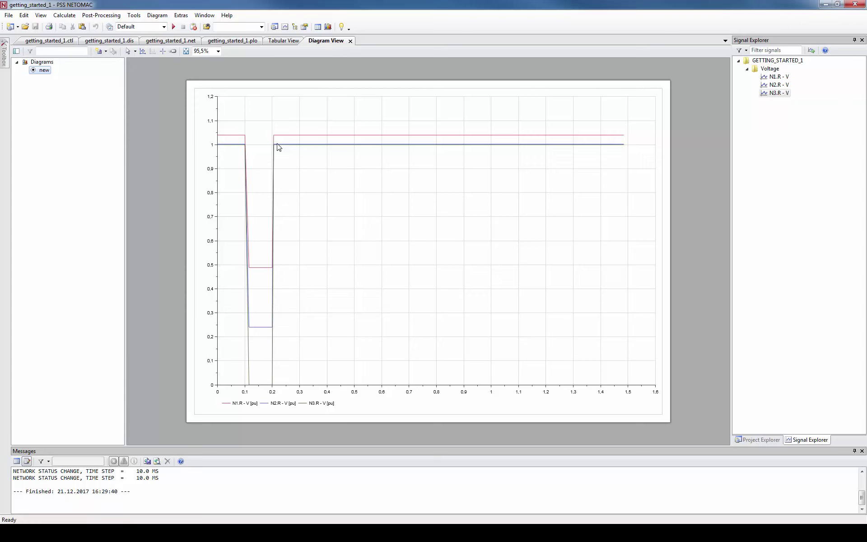
# Insert an empty data line below the column ruler of the Machines section in getting_started_1.net
pyautogui.click(180, 42)
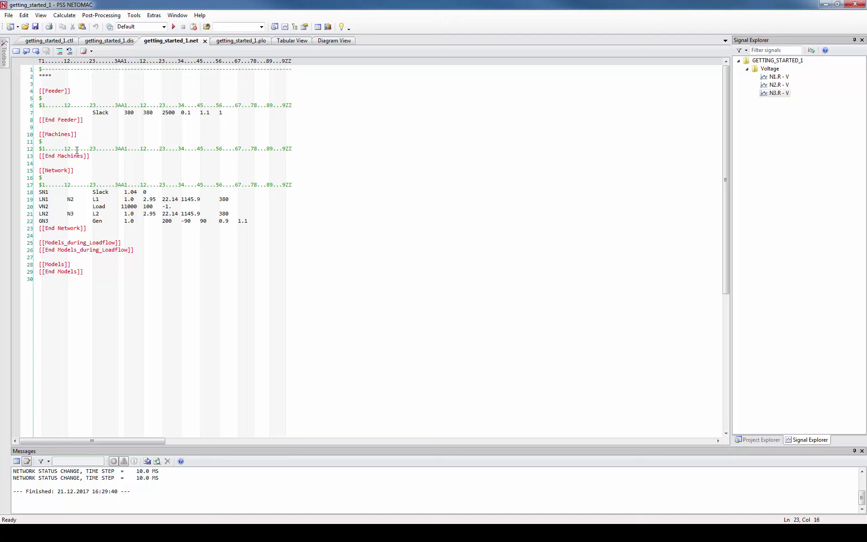
pyautogui.moveTo(39, 135); pyautogui.dragTo(100, 159)
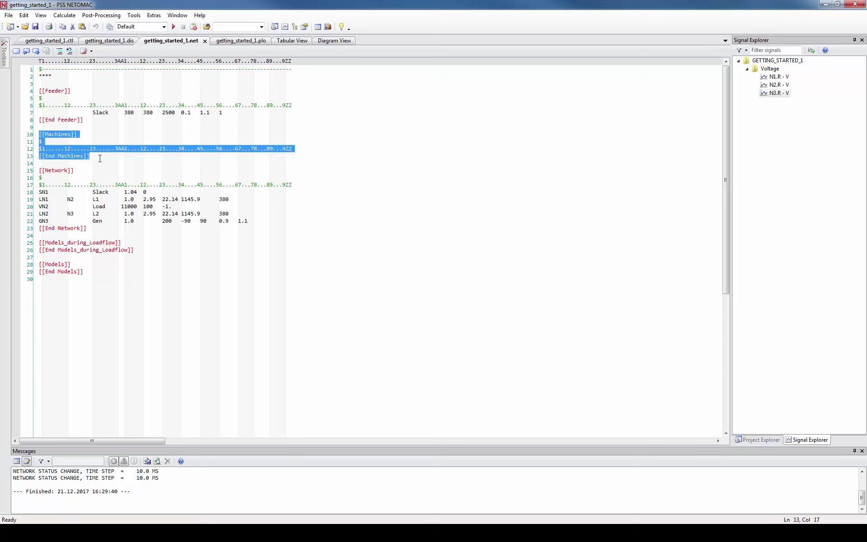
pyautogui.click(306, 151)
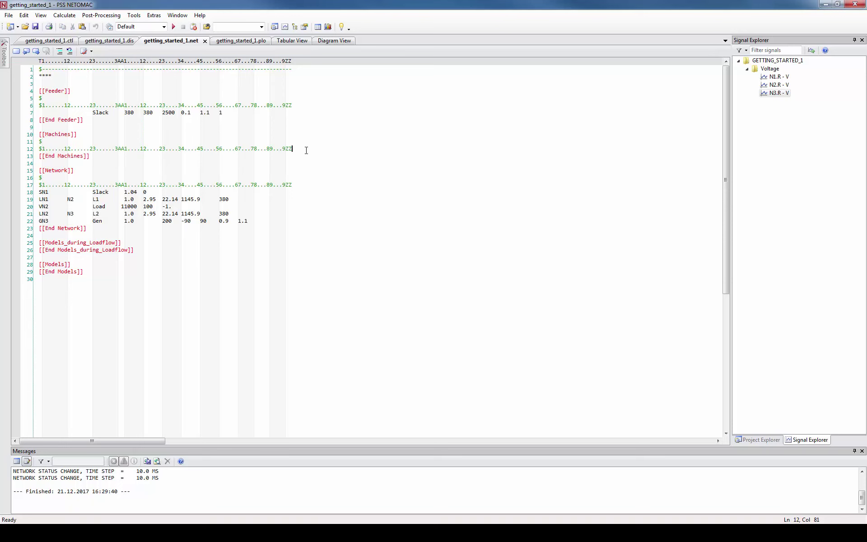
pyautogui.press('Return')
# Look up the Data Input for Synchronous Machines format under Machine Data in the Procedure Manual of the help
pyautogui.click(199, 15)
pyautogui.click(208, 27)
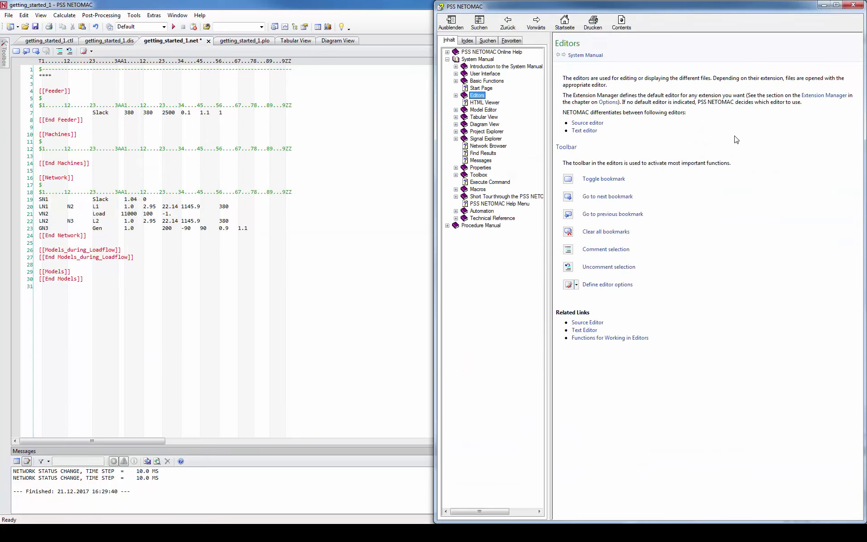
pyautogui.click(447, 225)
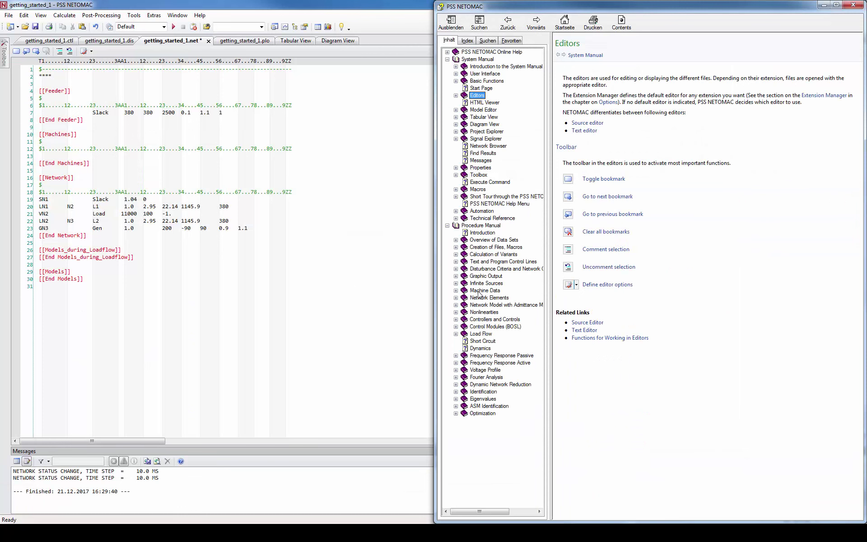
pyautogui.click(479, 293)
pyautogui.click(455, 291)
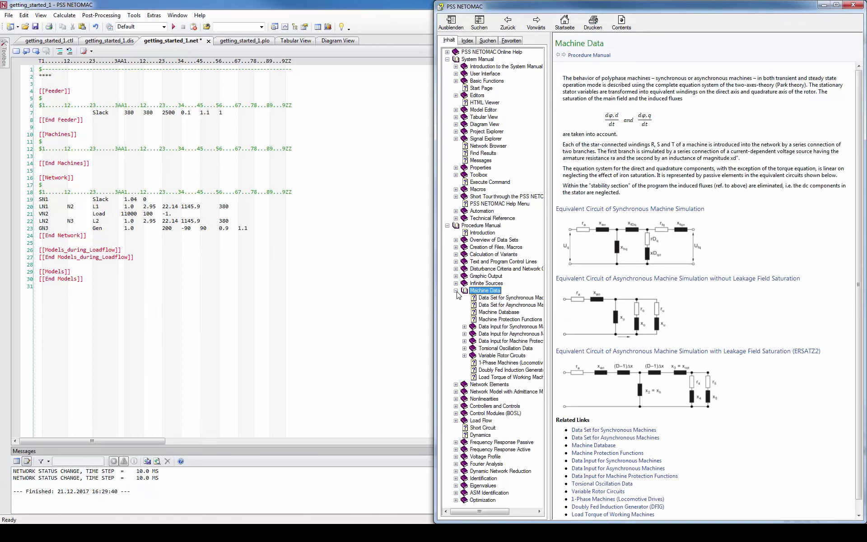
pyautogui.click(504, 327)
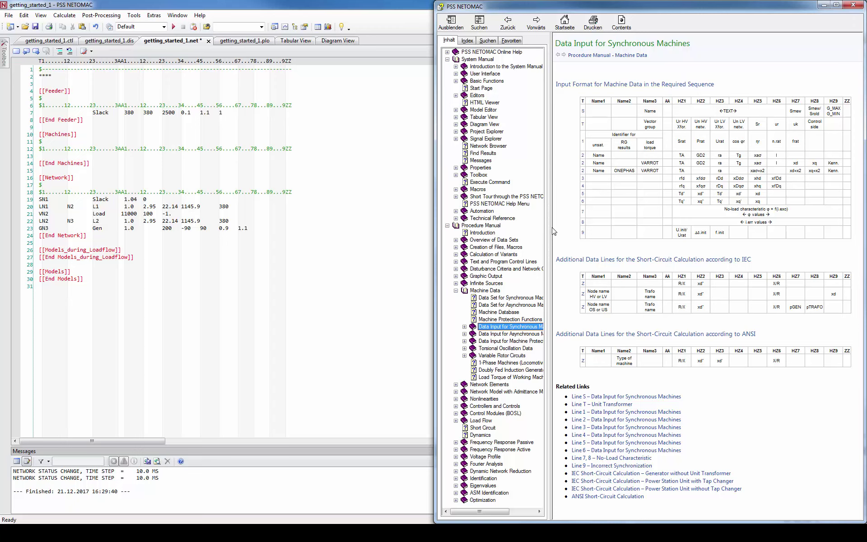
pyautogui.moveTo(554, 232); pyautogui.dragTo(526, 231)
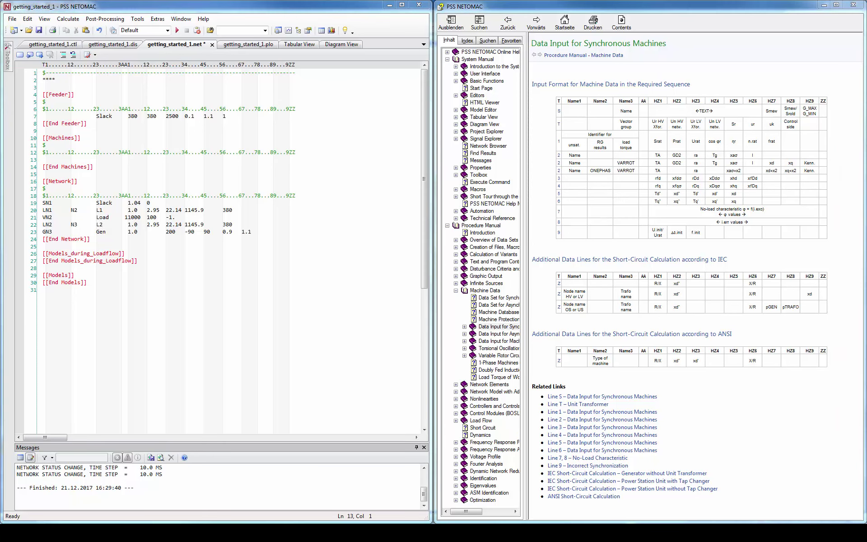
# Enter the Gen synchronous machine data in the Machines section: line 1 with 322, 300, 18, 3000, 50, plus lines 2, 5, 6, 7 and 8
pyautogui.click(47, 158)
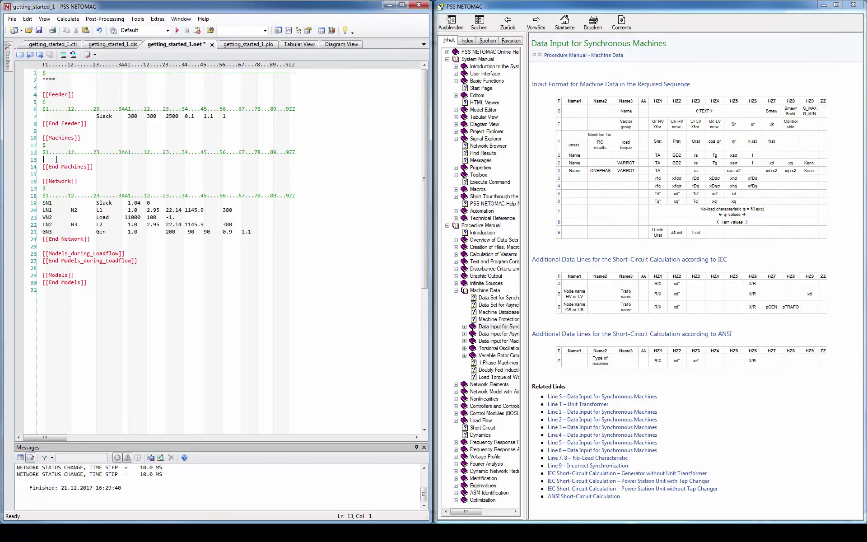
pyautogui.write('S                Gen 1                          322   300   18                3000  50 2                          4.4         .002        .192 5                          .02571.24   .62687.28   2.01 6                          .01846.24   .25   .65   1.95 7                          .0    .4    .8    .9    1     1.1   1.2  1.3 8                          .0    .4    .8    .923211.09781.32381.6011.93')
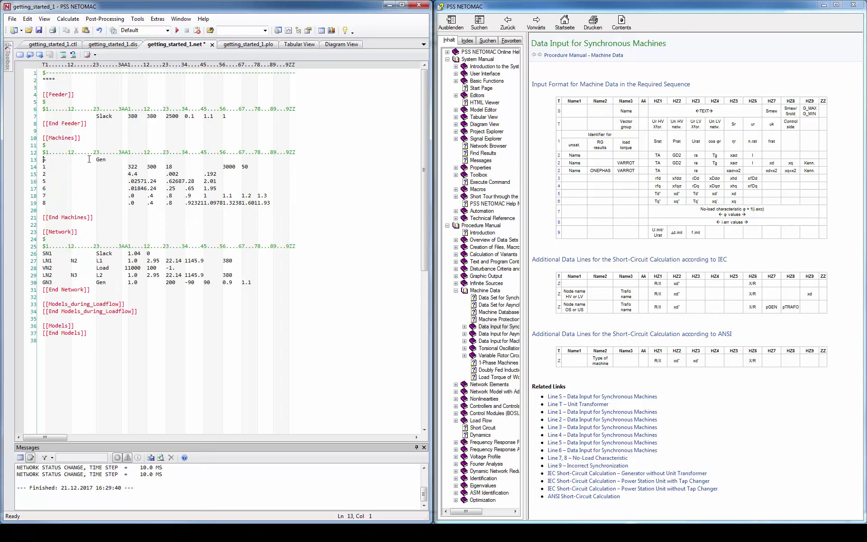
pyautogui.moveTo(97, 160); pyautogui.dragTo(109, 159)
pyautogui.moveTo(97, 283); pyautogui.dragTo(109, 283)
pyautogui.hotkey('ctrl', 'z')
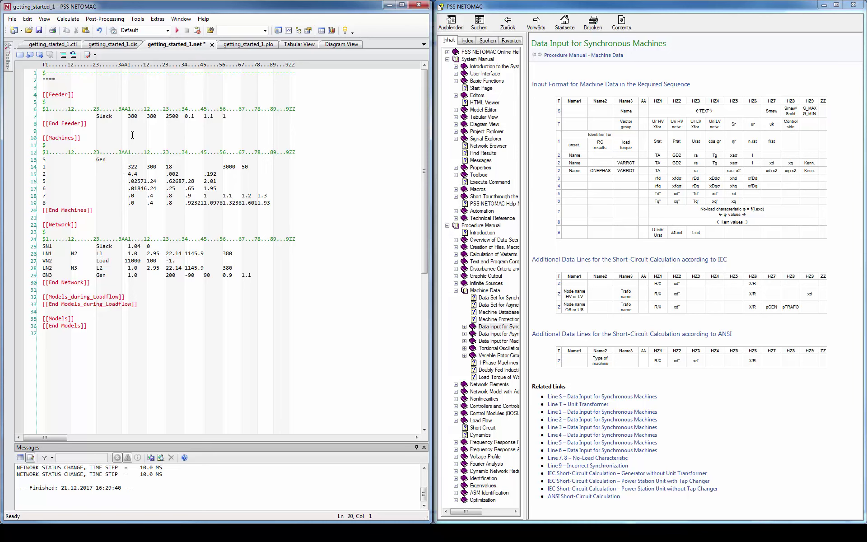
# Show the voltage diagram in the maximized program window and rerun the dynamics calculation with the machine data
pyautogui.click(338, 47)
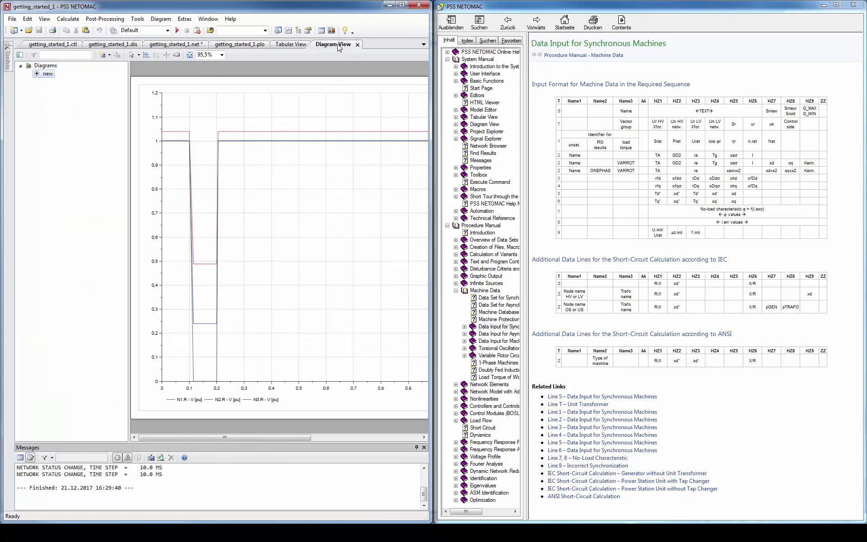
pyautogui.click(401, 5)
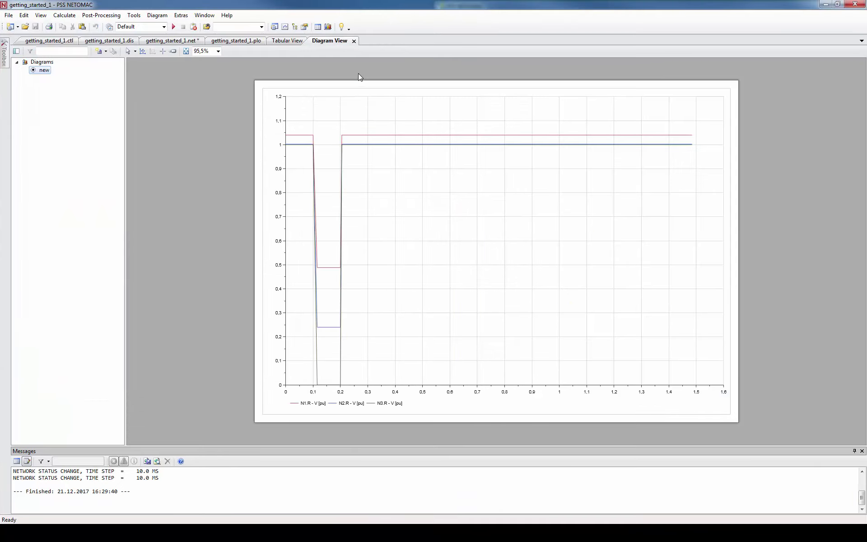
pyautogui.click(173, 28)
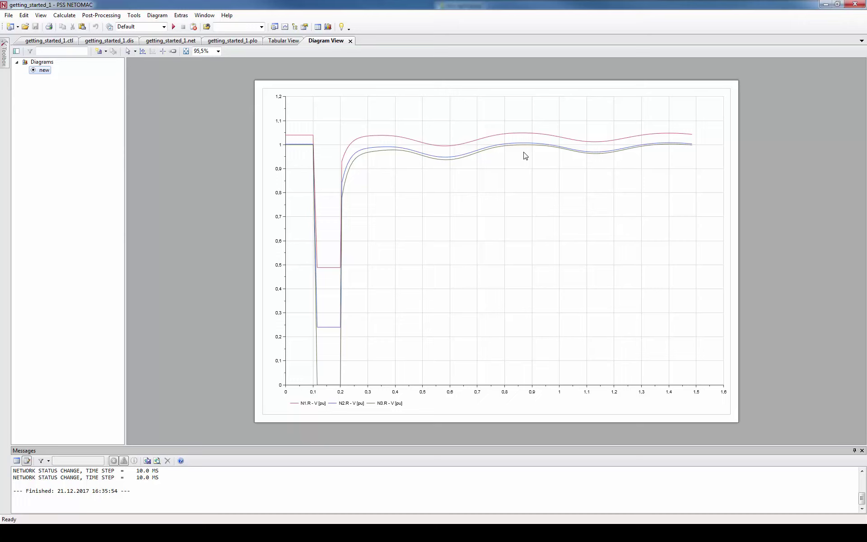
# Set the fault duration of the 3phase Short-Circuit event to .15 s in the event definition and rerun the dynamics calculation
pyautogui.click(64, 16)
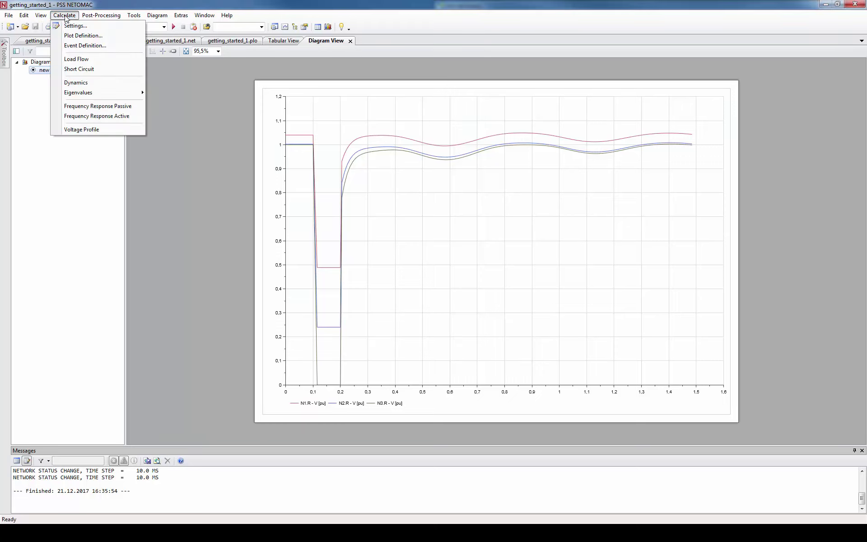
pyautogui.click(74, 46)
pyautogui.moveTo(407, 93); pyautogui.dragTo(139, 110)
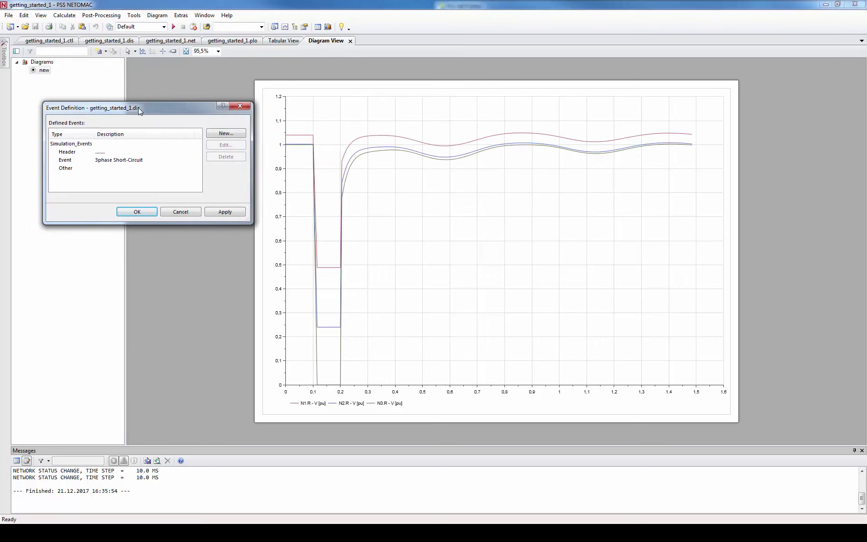
pyautogui.doubleClick(104, 163)
pyautogui.click(137, 164)
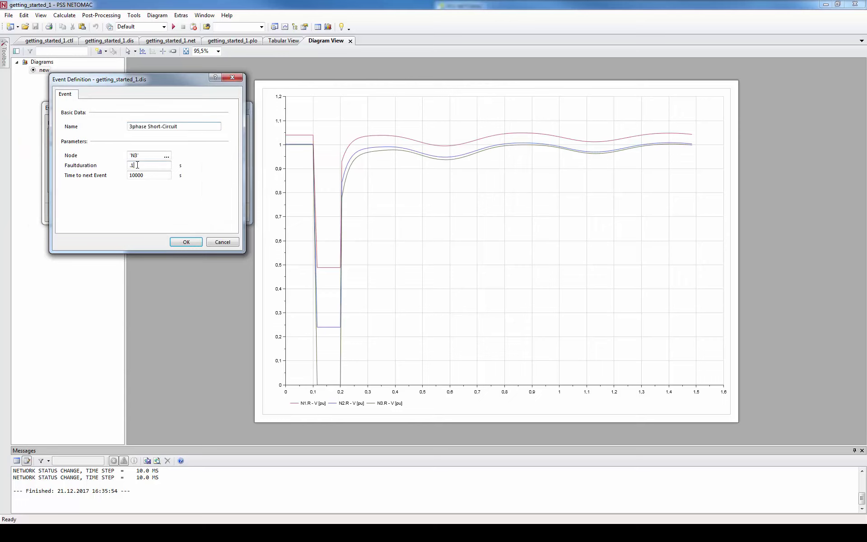
pyautogui.write('5')
pyautogui.click(184, 241)
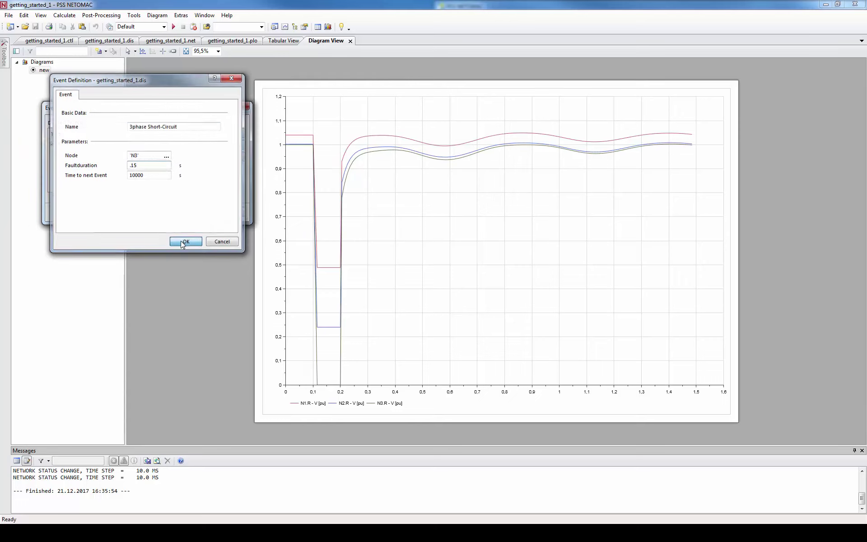
pyautogui.click(136, 212)
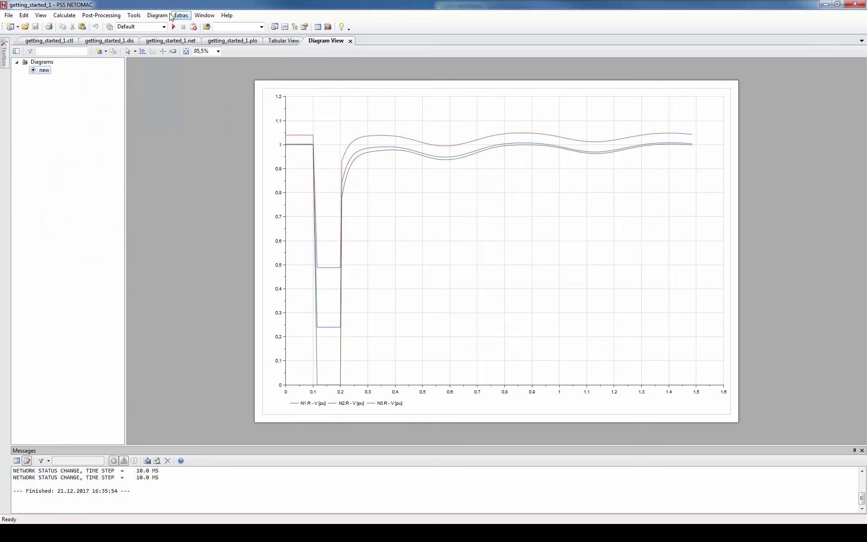
pyautogui.click(175, 27)
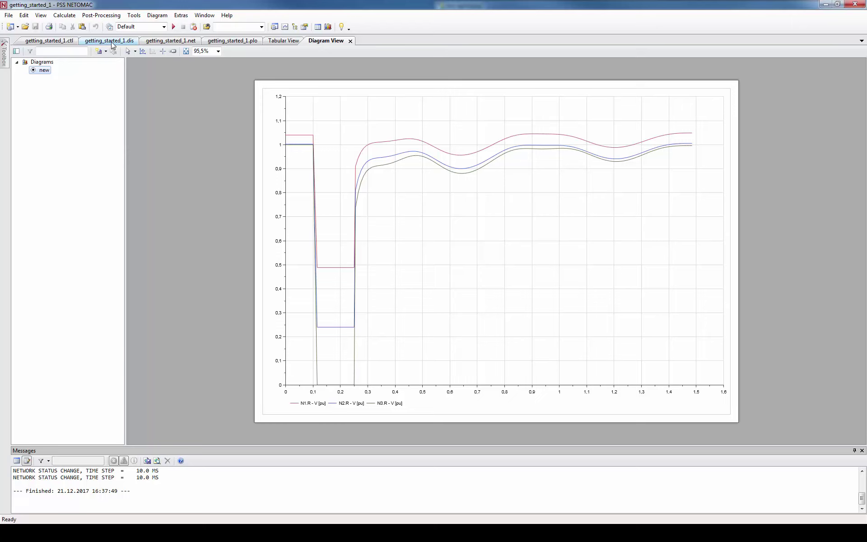
# Set the fault duration #T1 to .25 directly in getting_started_1.dis and rerun the dynamics calculation with the voltage diagram shown
pyautogui.click(113, 41)
pyautogui.moveTo(120, 97); pyautogui.dragTo(127, 97)
pyautogui.moveTo(73, 98); pyautogui.dragTo(84, 98)
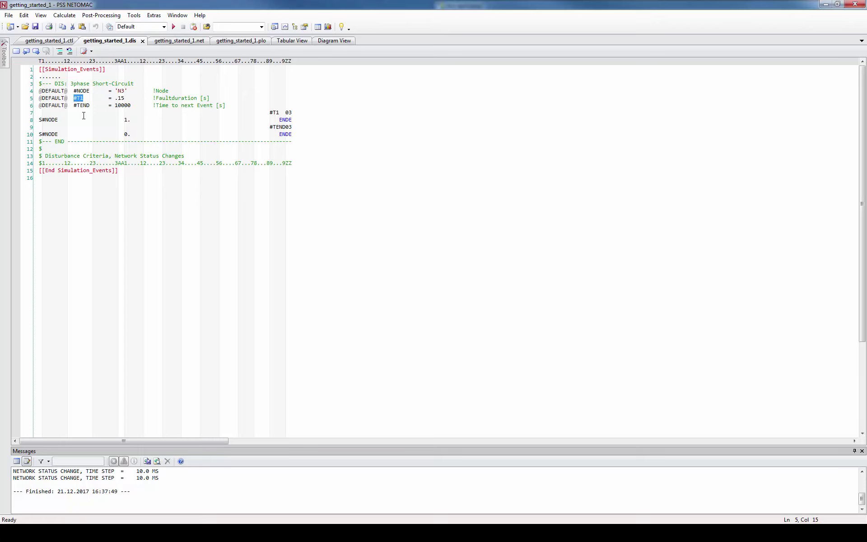
pyautogui.moveTo(118, 99); pyautogui.dragTo(121, 99)
pyautogui.write('2')
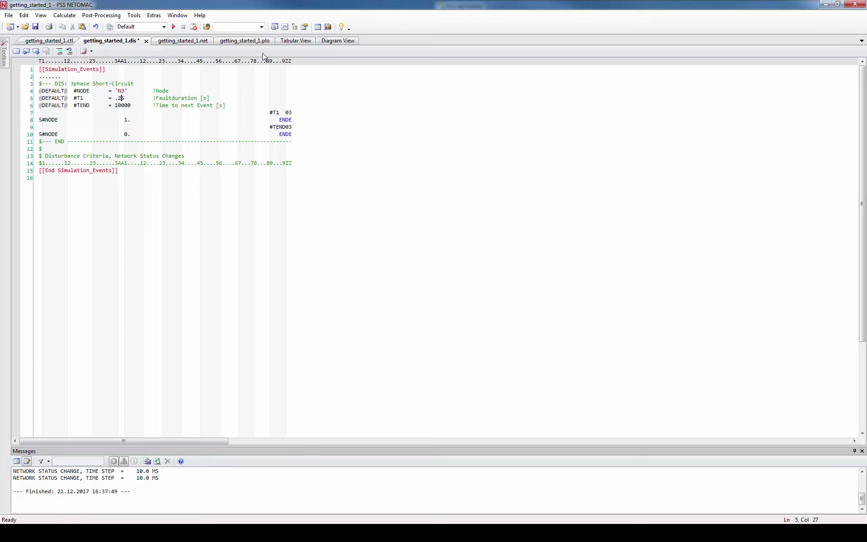
pyautogui.click(332, 41)
pyautogui.click(174, 26)
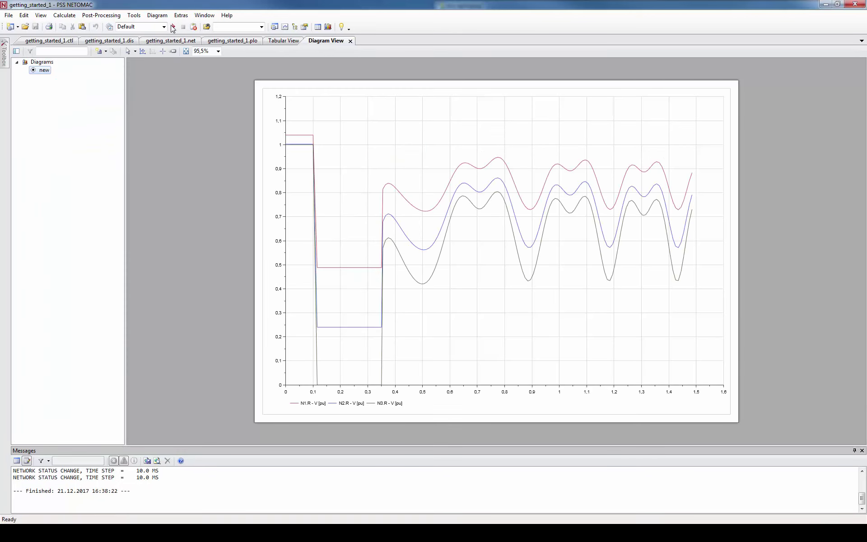